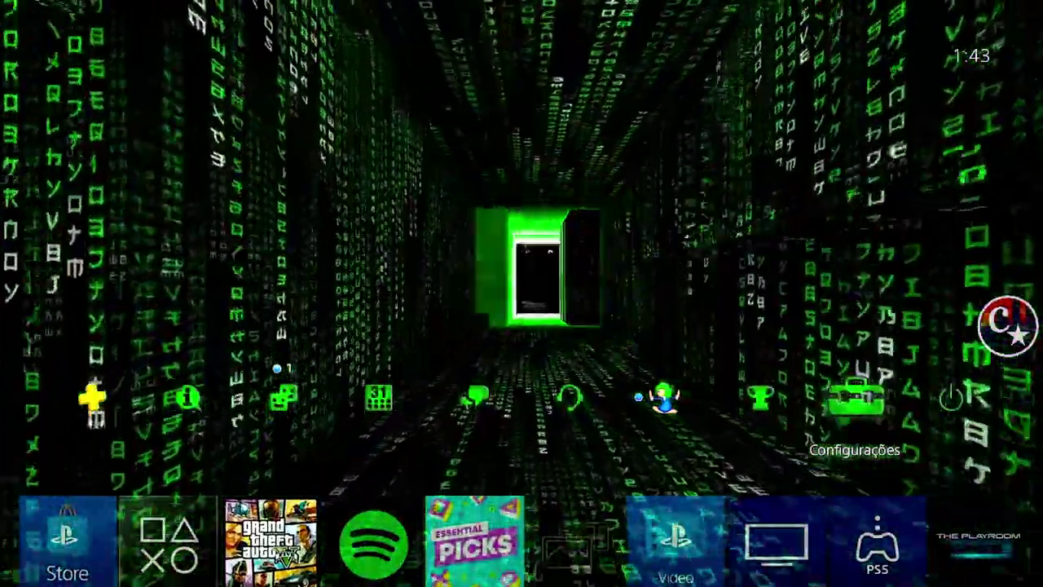
Open the application saved data management (Gerenciamento de dados salvos do aplicativo) in the console's settings.
{"action": "key", "text": "Return"}
{"action": "key", "text": "Down"}
{"action": "key", "text": "Down"}
{"action": "key", "text": "Down"}
{"action": "key", "text": "Down"}
{"action": "key", "text": "Down"}
{"action": "key", "text": "Down"}
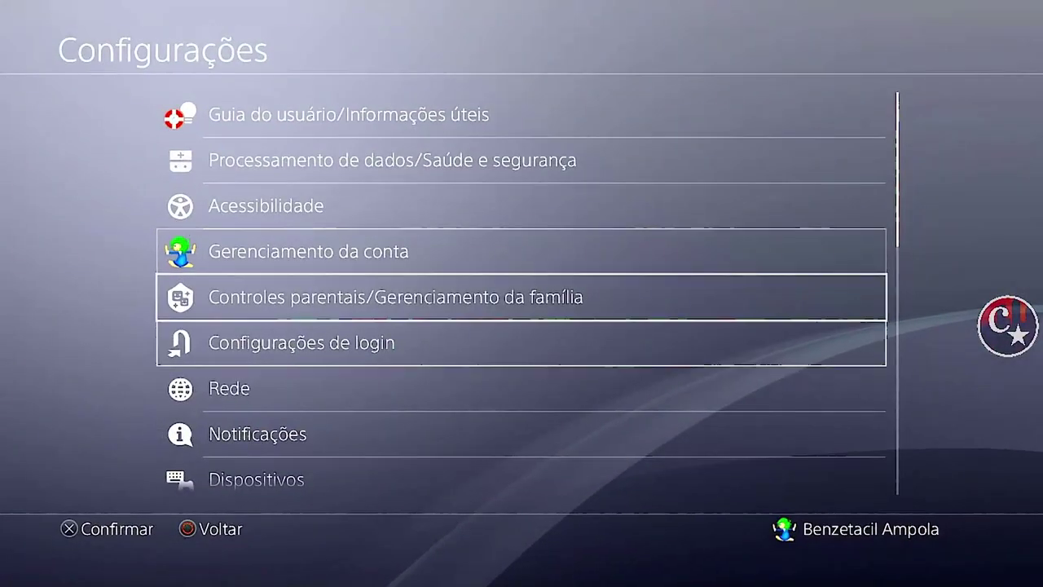
{"action": "key", "text": "Down"}
{"action": "key", "text": "Down"}
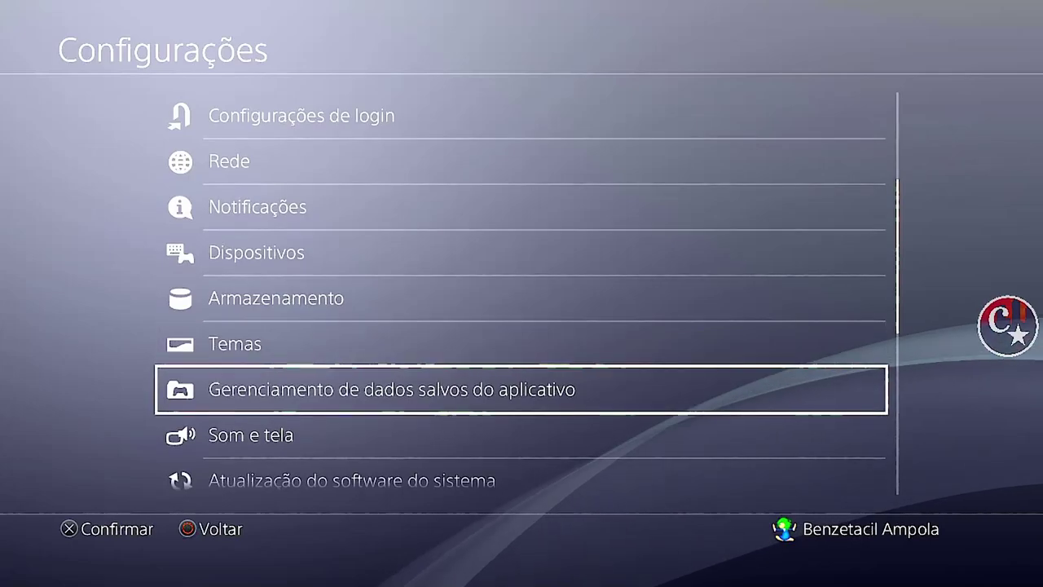
{"action": "key", "text": "Return"}
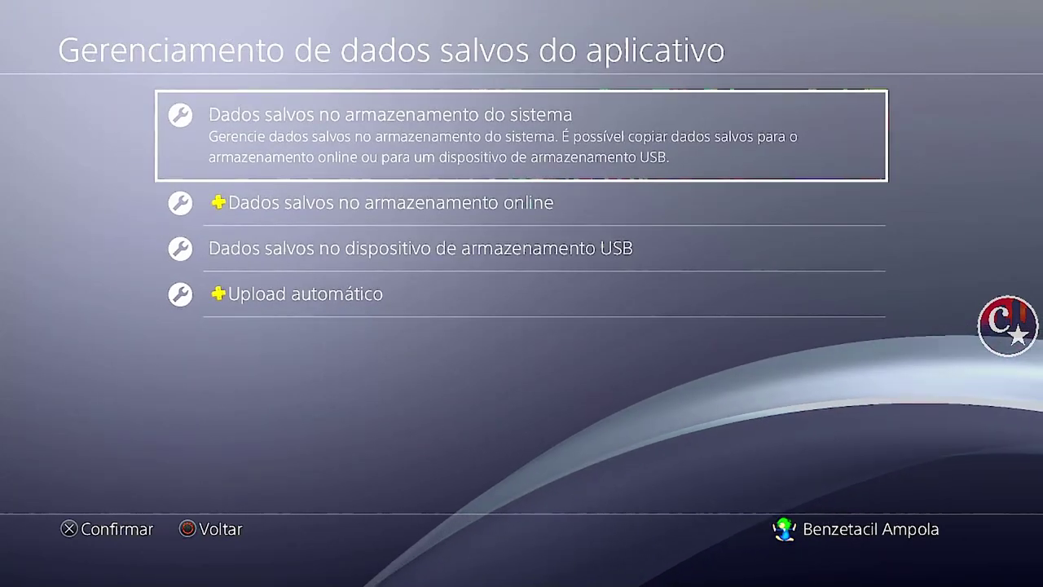
Bring up the Grand Theft Auto V saves in system storage for copying to a USB storage device.
{"action": "key", "text": "Return"}
{"action": "key", "text": "Down"}
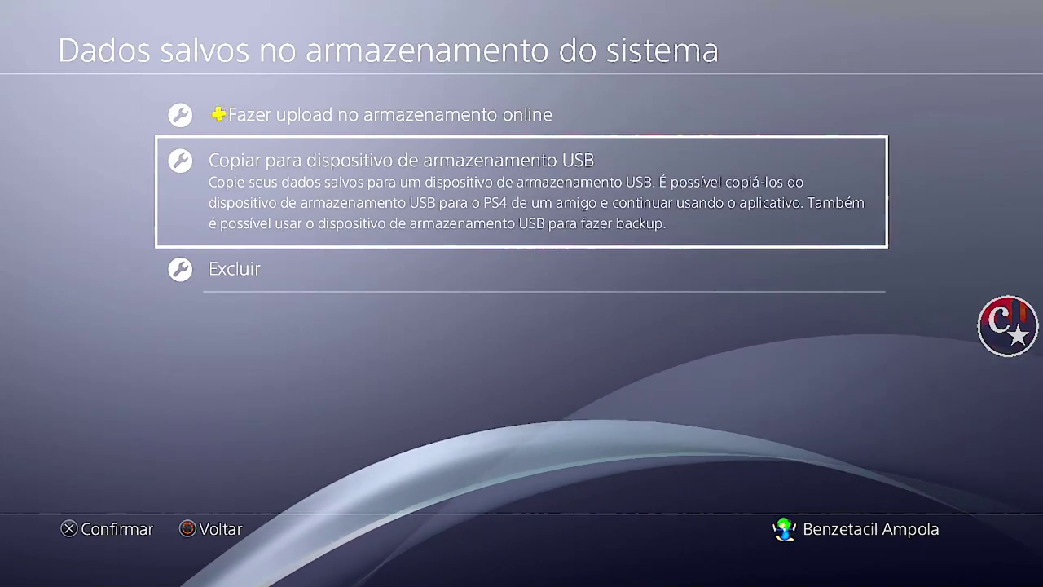
{"action": "key", "text": "Return"}
{"action": "key", "text": "Return"}
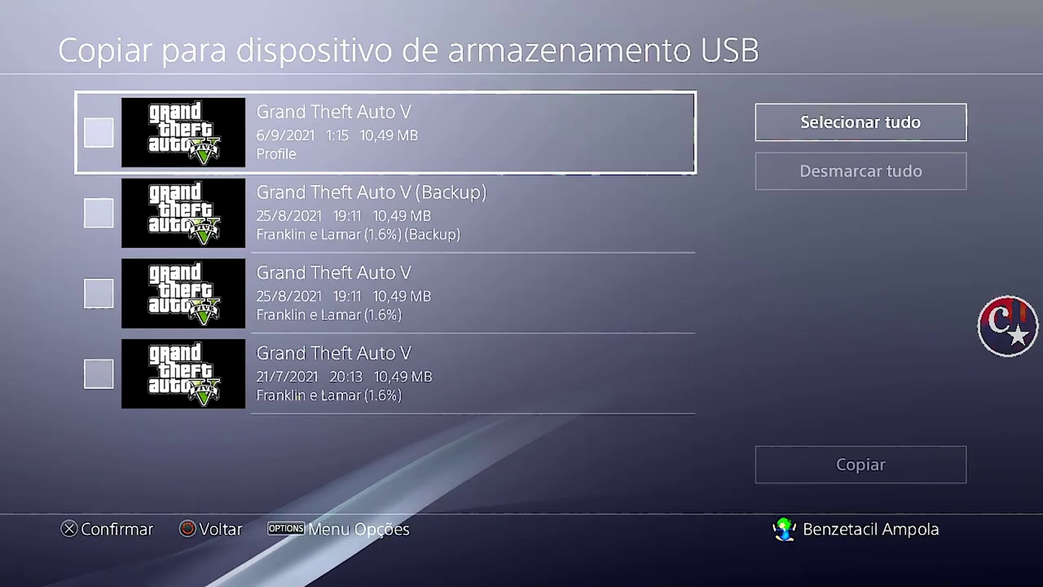
Copy the non-backup Franklin e Lamar save dated 25/8/2021 to the USB device and leave the saved data screens.
{"action": "key", "text": "Down"}
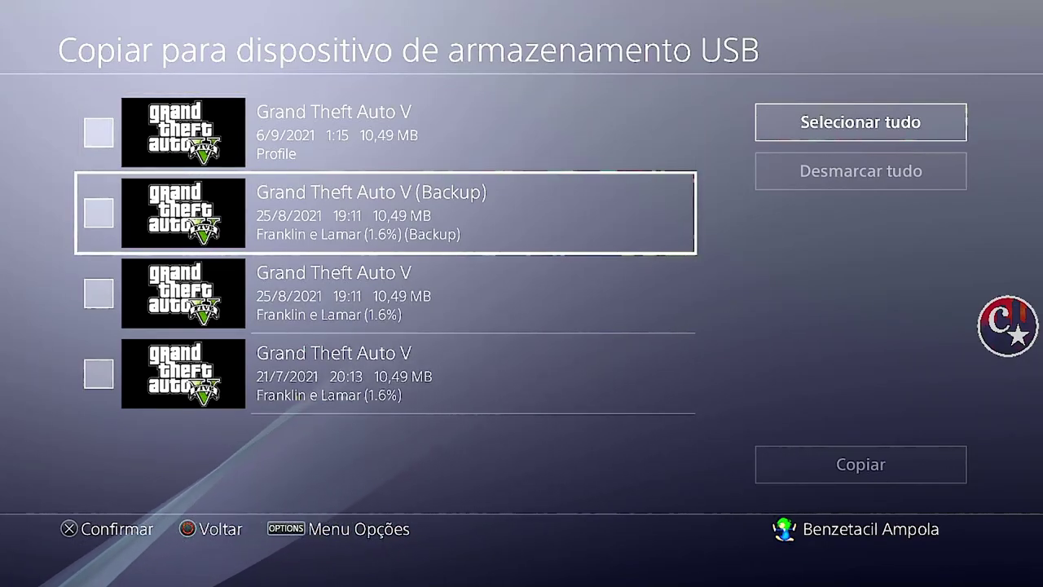
{"action": "key", "text": "Down"}
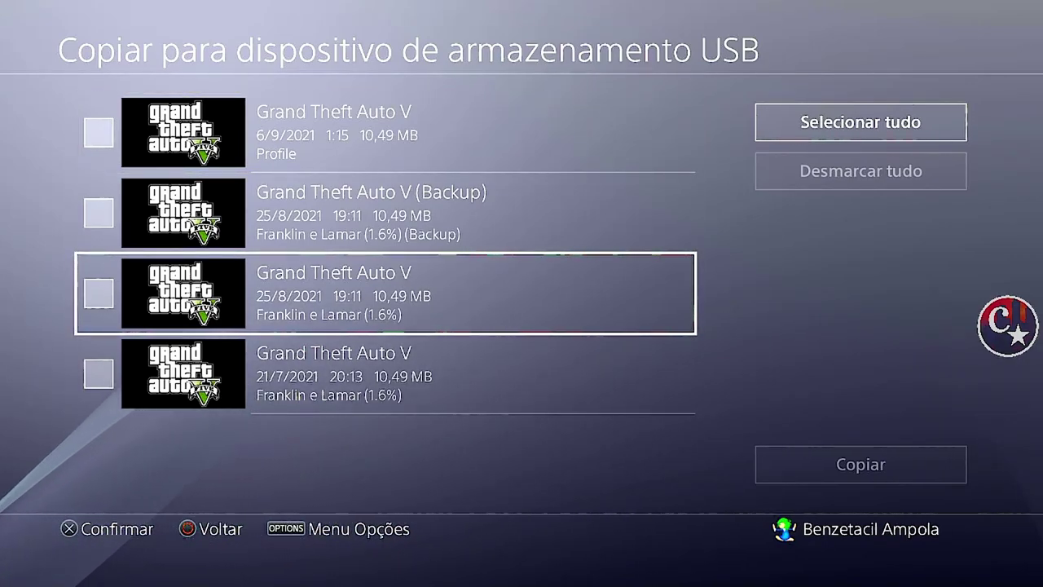
{"action": "key", "text": "Return"}
{"action": "key", "text": "Right"}
{"action": "key", "text": "Return"}
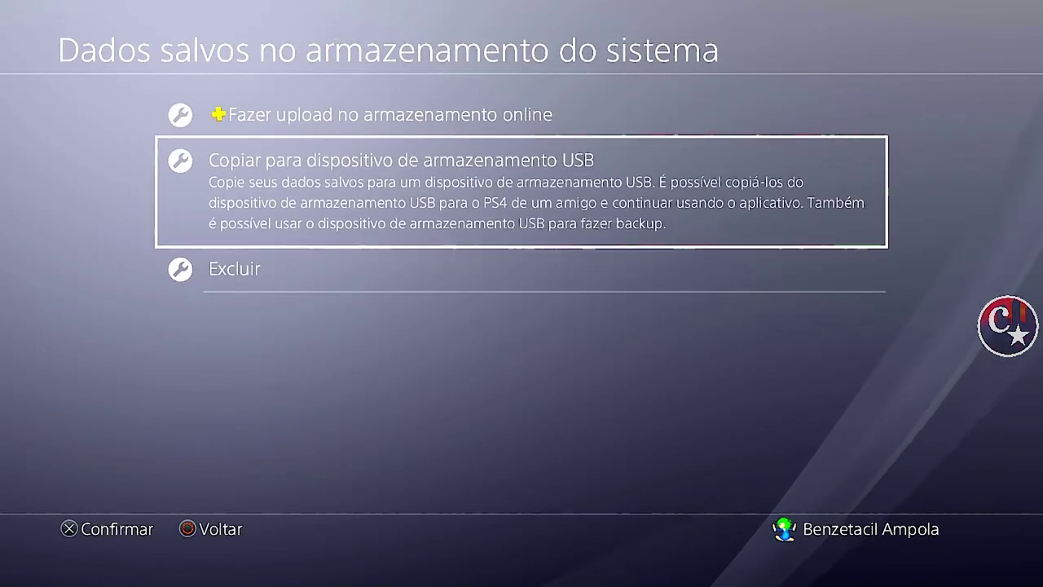
{"action": "key", "text": "Escape"}
{"action": "key", "text": "Escape"}
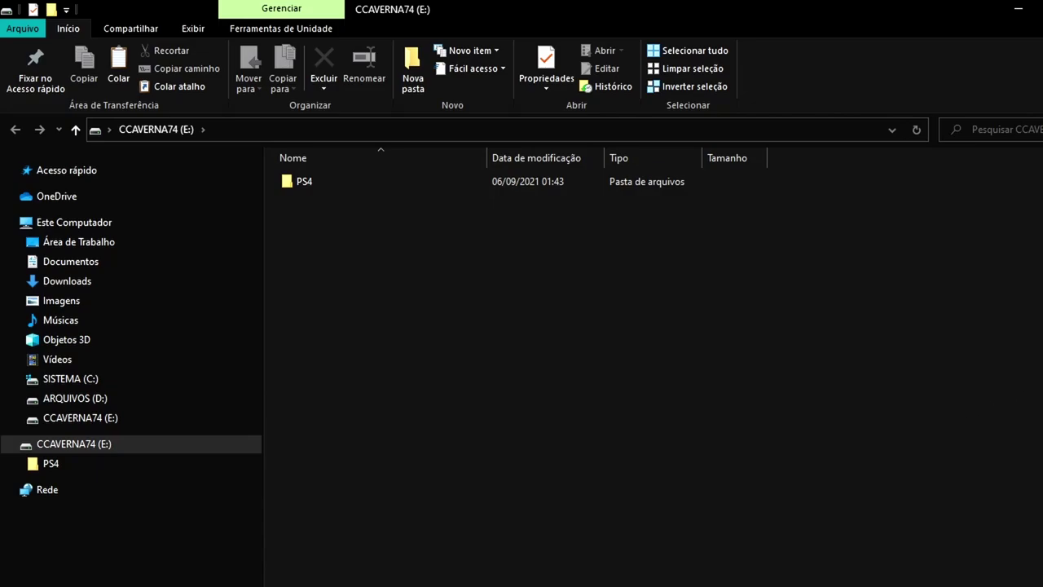
Minimize the USB drive's folder window on the computer and launch GTA V Save Editor - NEW from the desktop.
{"action": "left_click", "coordinate": [1018, 9]}
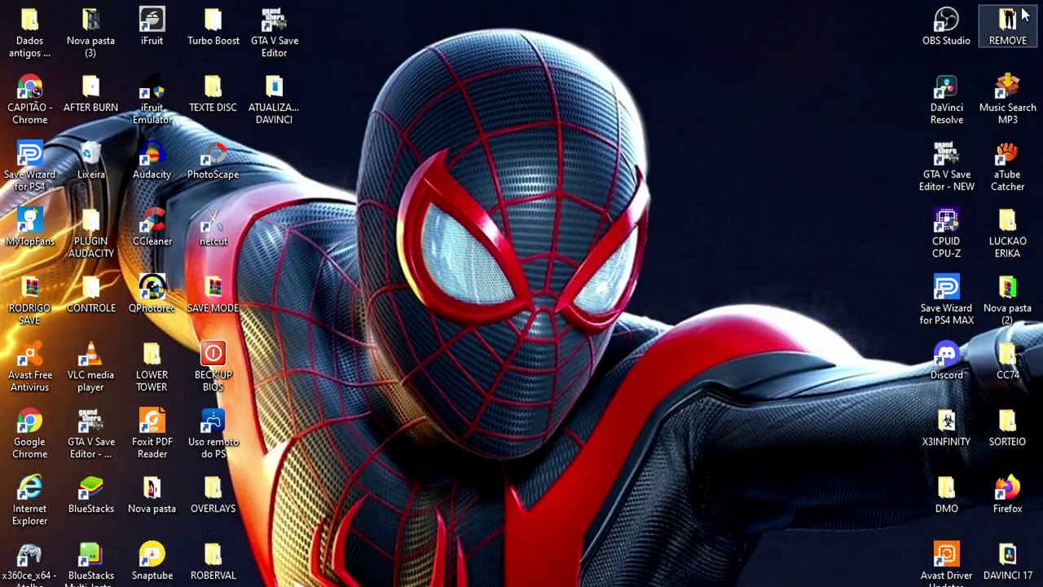
{"action": "left_click", "coordinate": [946, 163]}
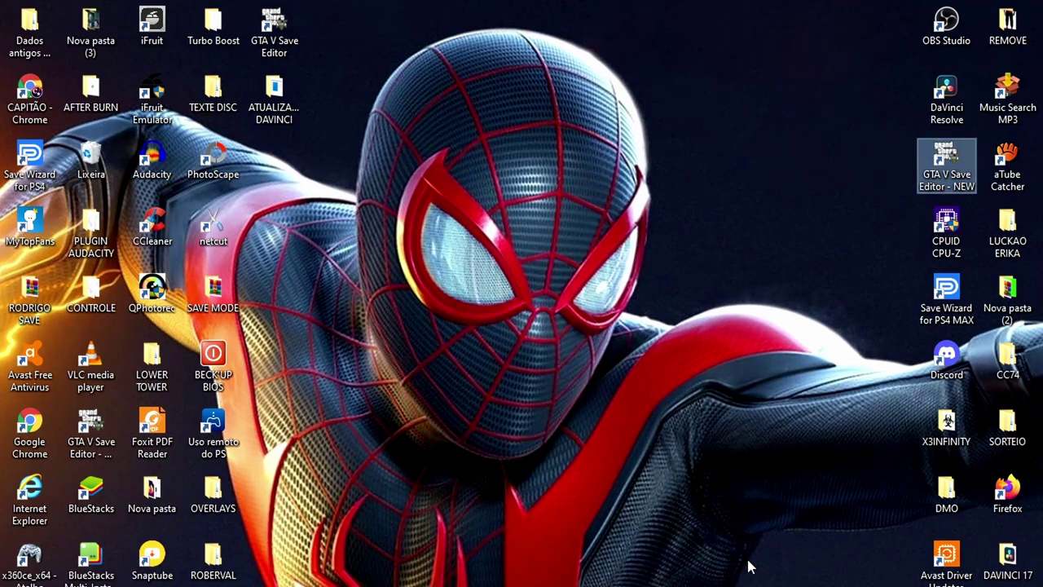
{"action": "key", "text": "Return"}
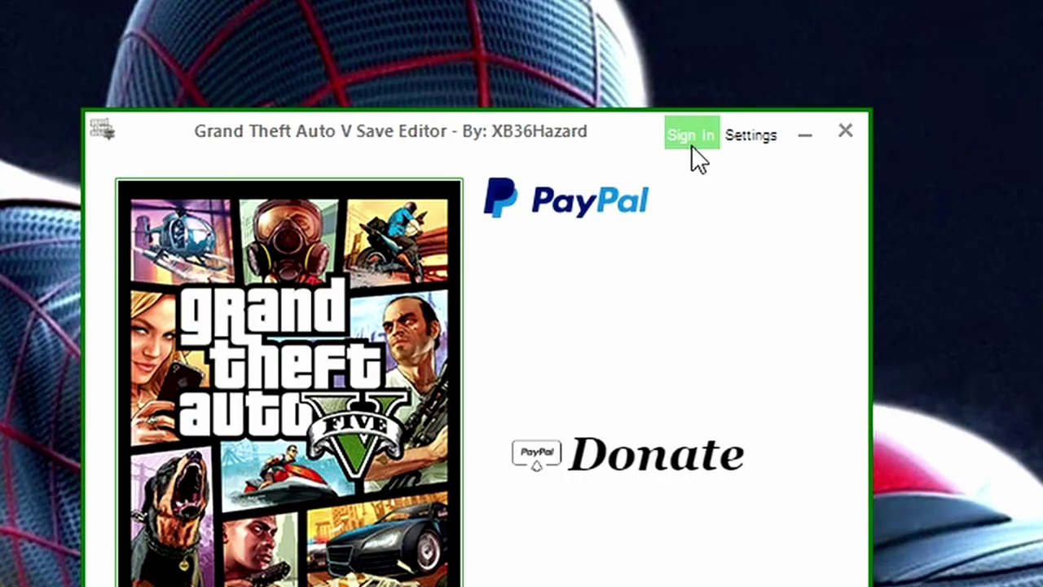
Sign in to the save editor with the account username and password.
{"action": "left_click", "coordinate": [688, 143]}
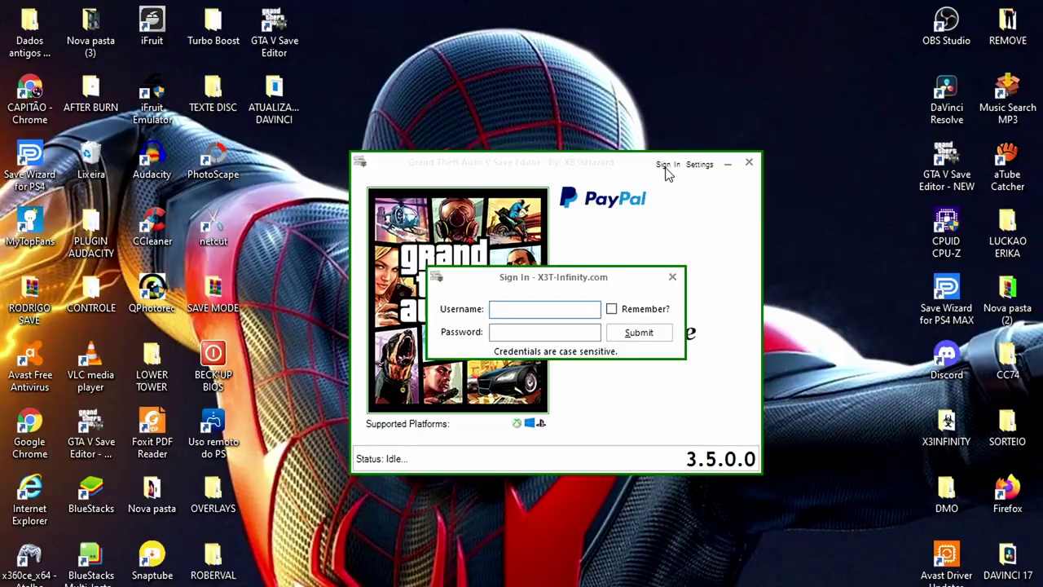
{"action": "type", "text": "Caverna74"}
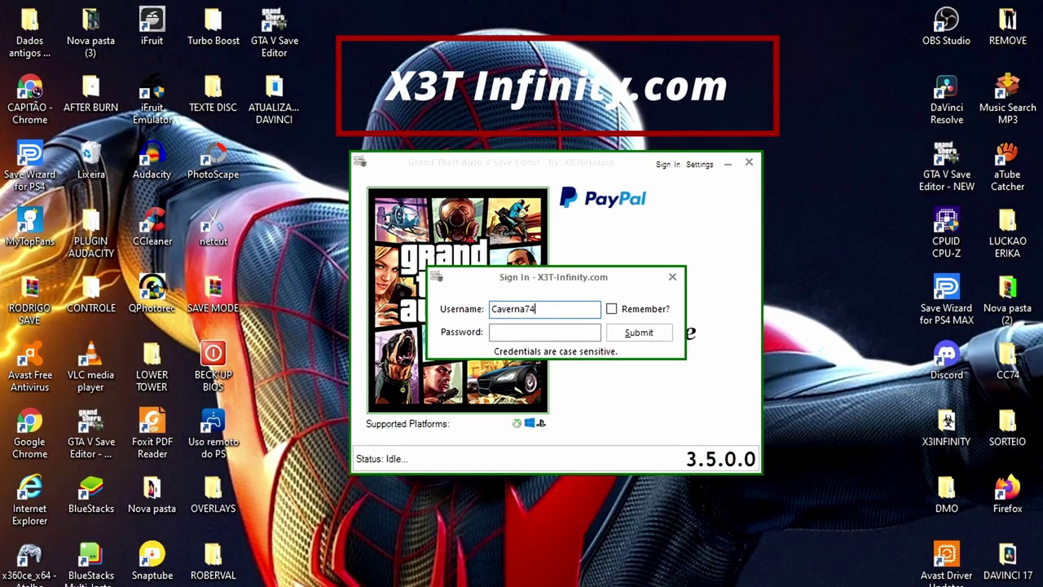
{"action": "left_click", "coordinate": [545, 332]}
{"action": "type", "text": "**"}
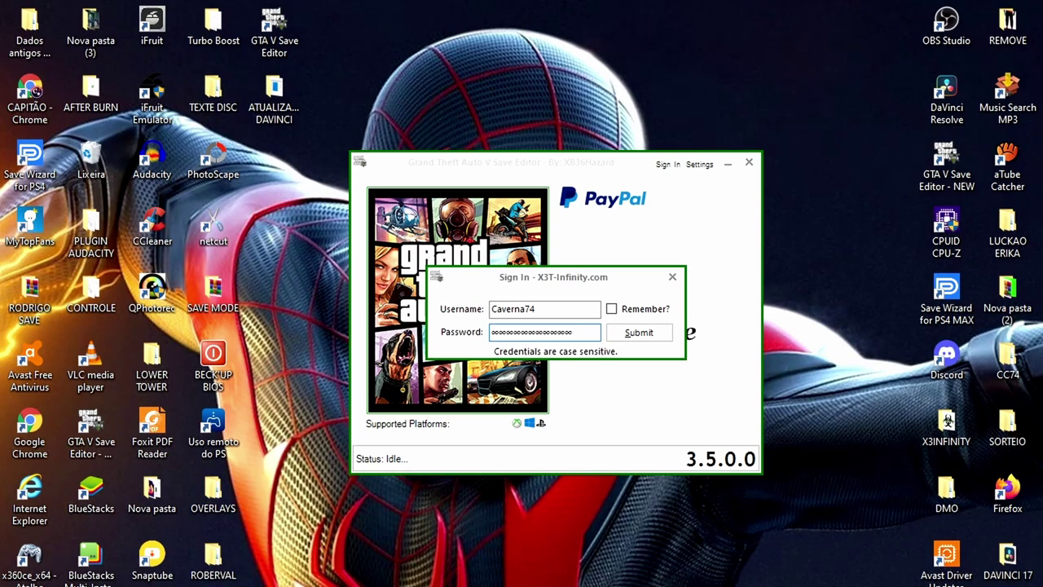
{"action": "left_click", "coordinate": [644, 335]}
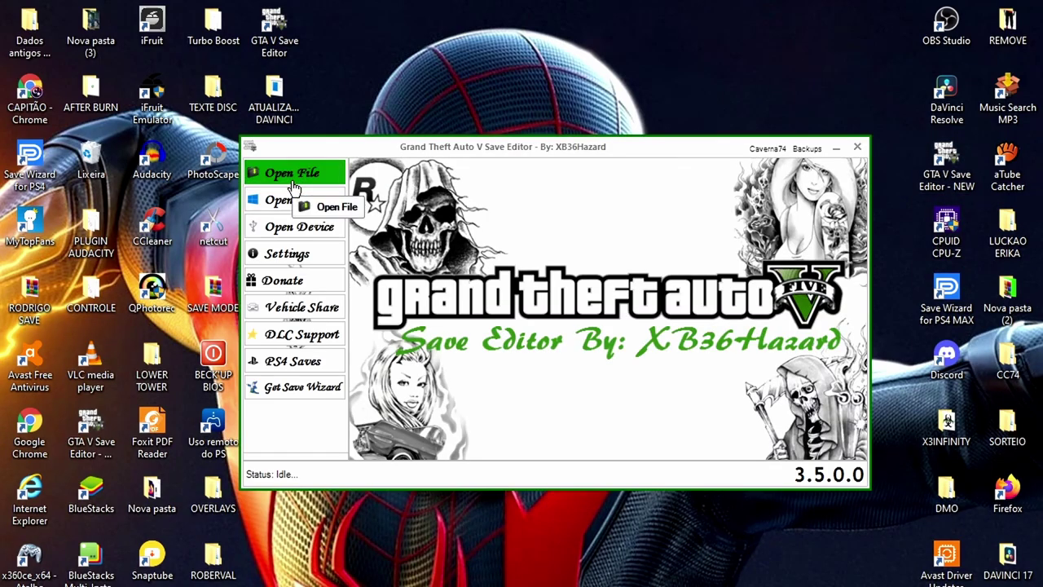
Open the game save SGTA50000FGreenJogger from the Female New folder without making a backup.
{"action": "left_click", "coordinate": [295, 177]}
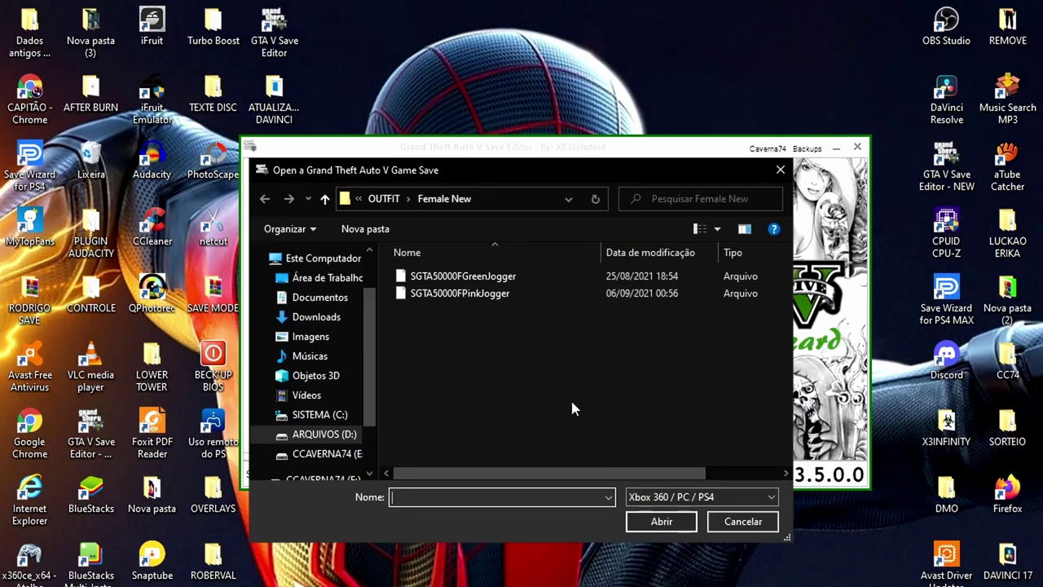
{"action": "left_click", "coordinate": [519, 277]}
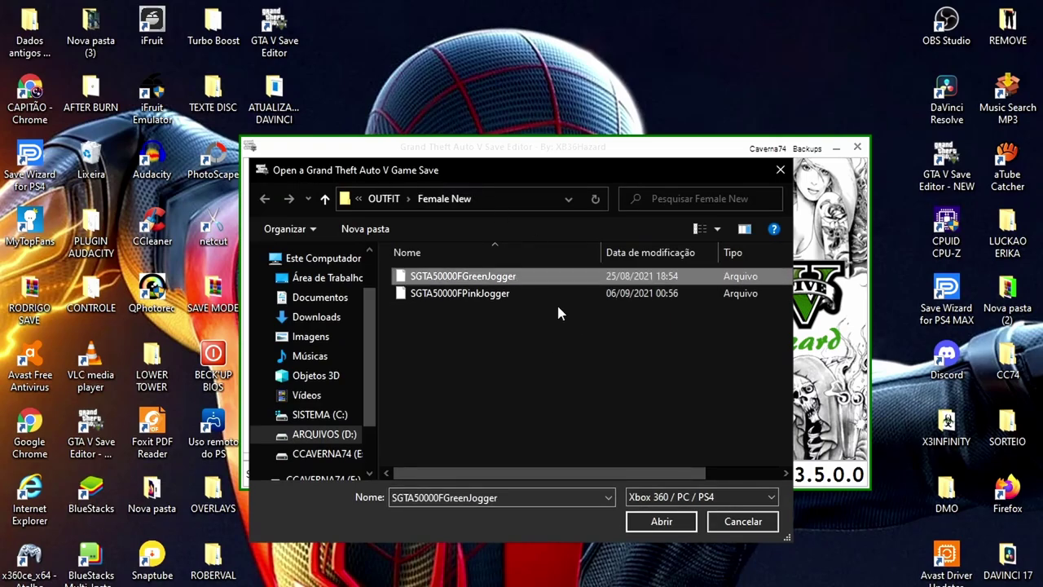
{"action": "left_click", "coordinate": [675, 521]}
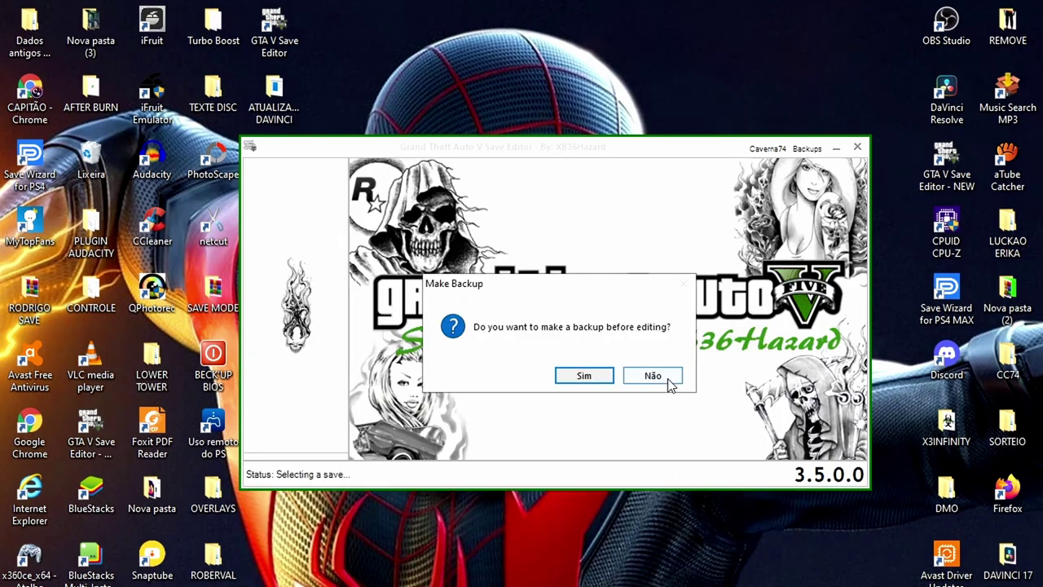
{"action": "left_click", "coordinate": [667, 381]}
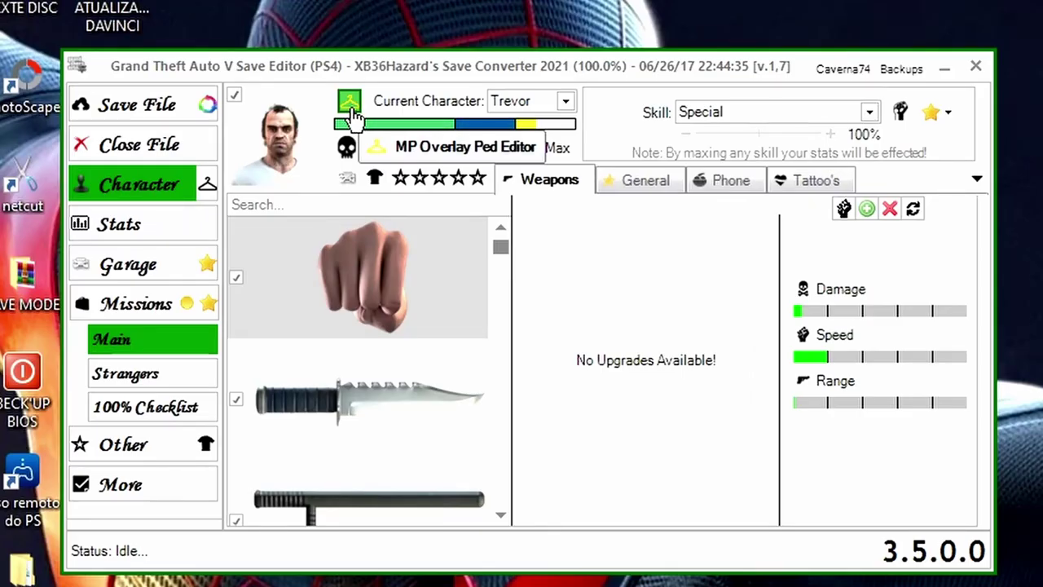
In the MP Overlay Ped Editor, set the model type to Multiplayer Female and the model to Freemode 01.
{"action": "left_click", "coordinate": [351, 102]}
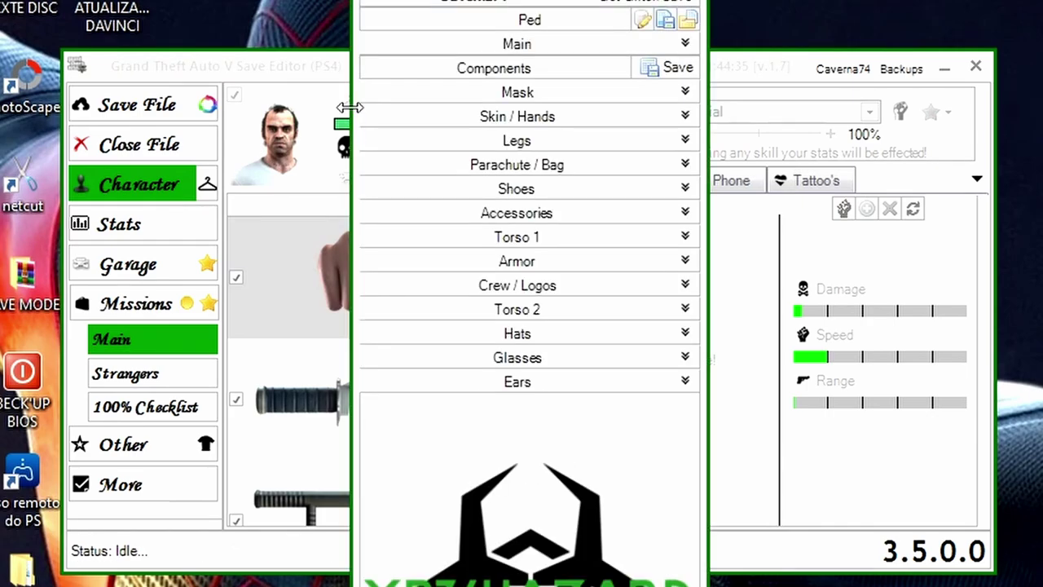
{"action": "left_click", "coordinate": [685, 45]}
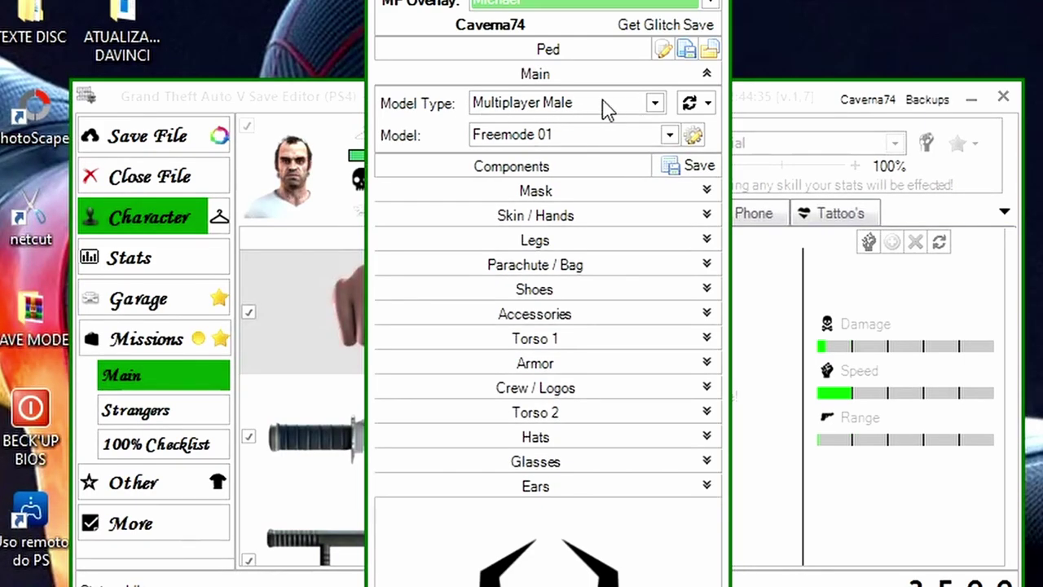
{"action": "left_click", "coordinate": [656, 104]}
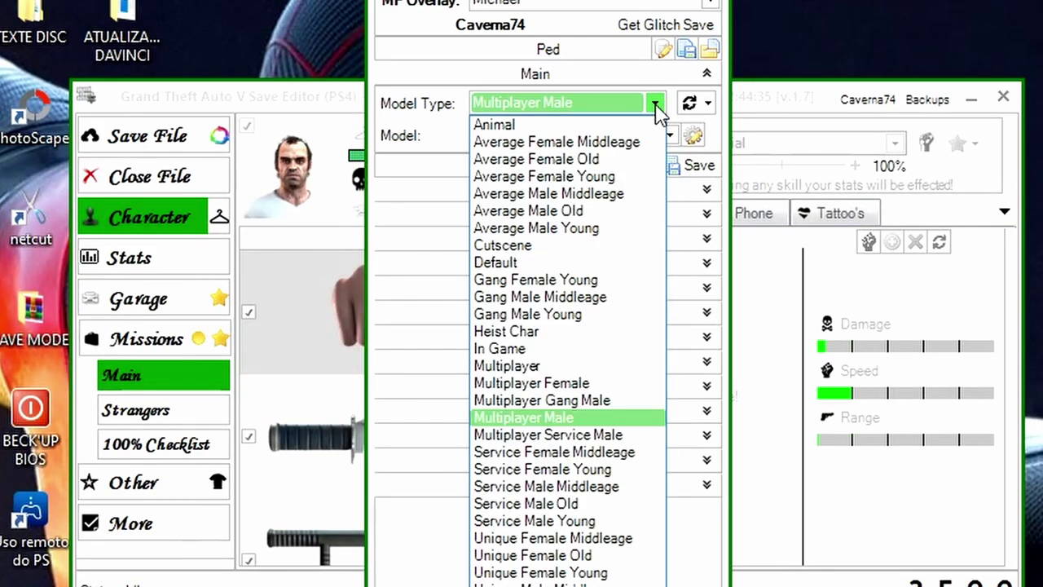
{"action": "left_click", "coordinate": [608, 385]}
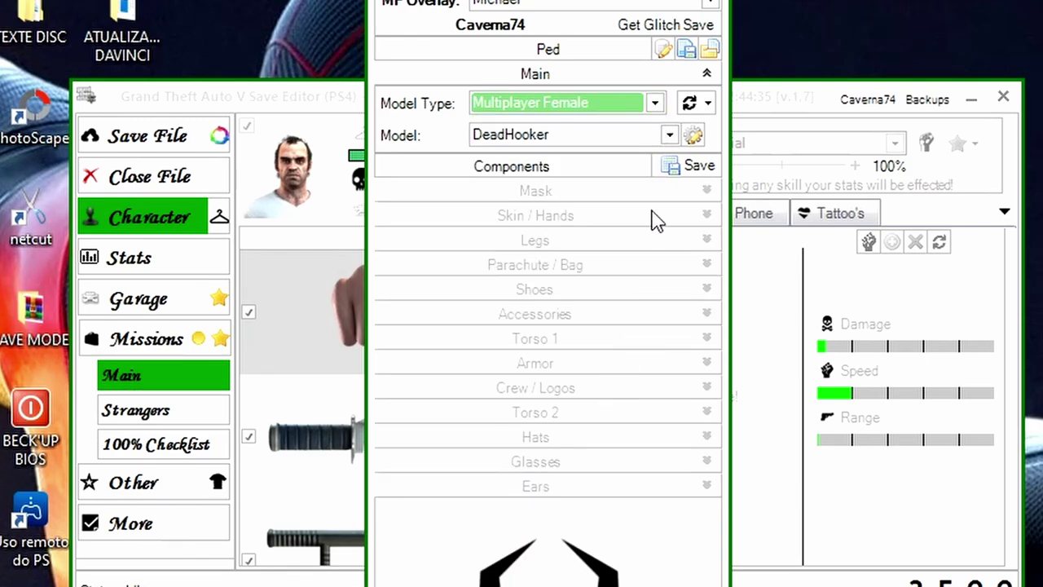
{"action": "left_click", "coordinate": [672, 137]}
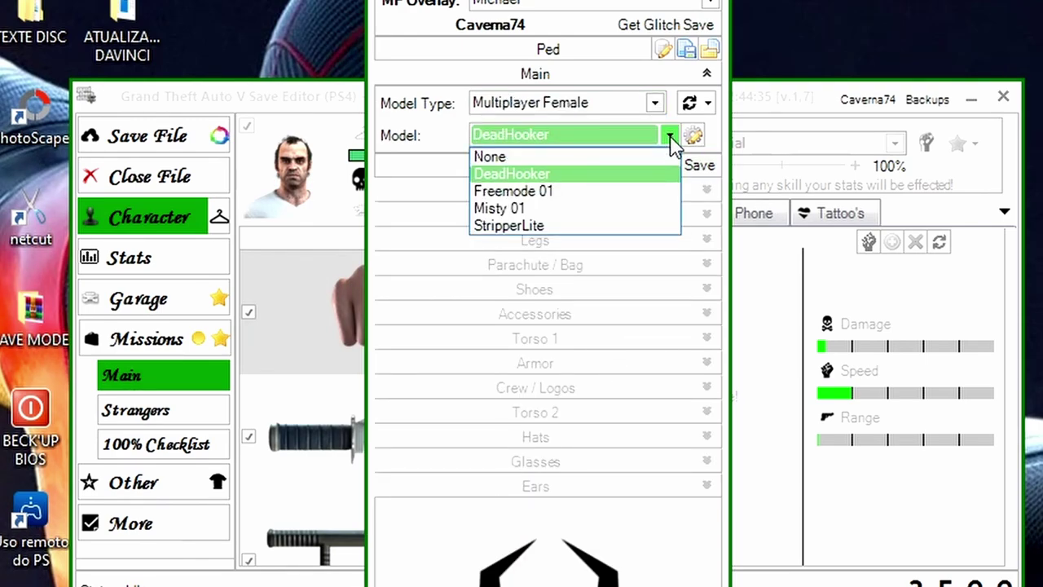
{"action": "left_click", "coordinate": [599, 193]}
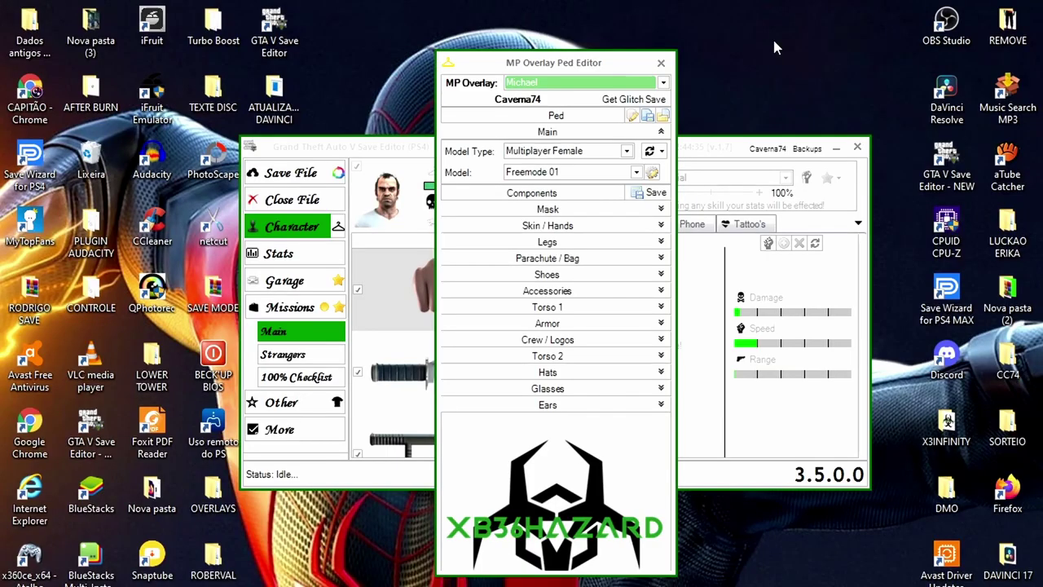
Review the outfit's Mask and Skin / Hands components, collapsing each one after viewing it.
{"action": "left_click", "coordinate": [661, 209]}
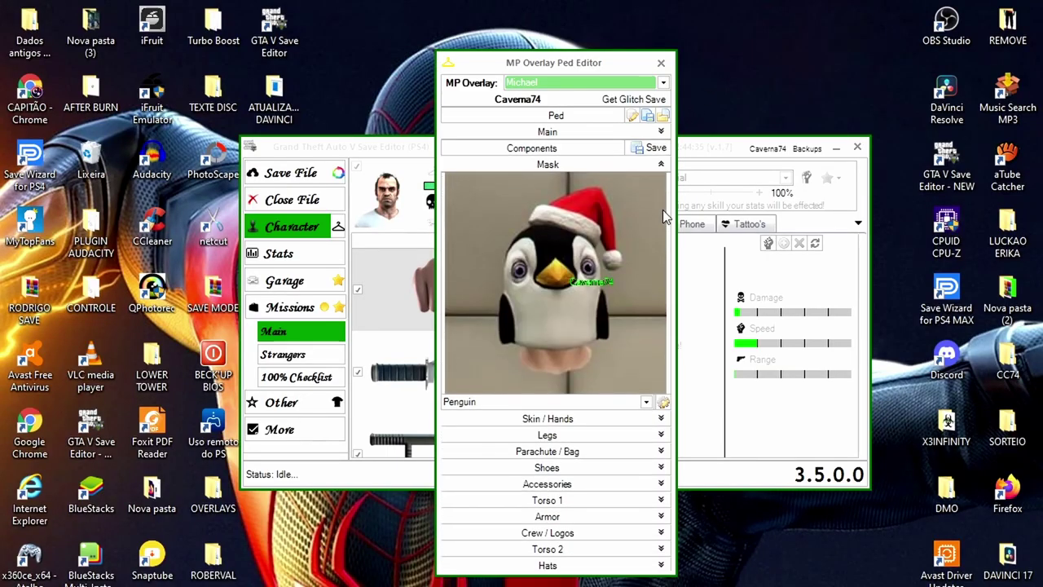
{"action": "left_click", "coordinate": [661, 164]}
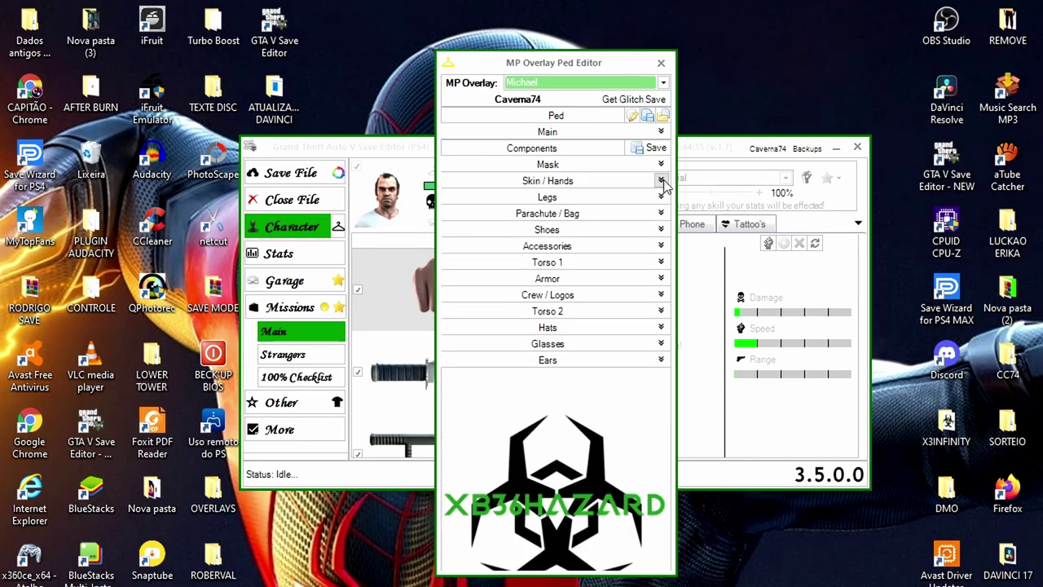
{"action": "left_click", "coordinate": [661, 181]}
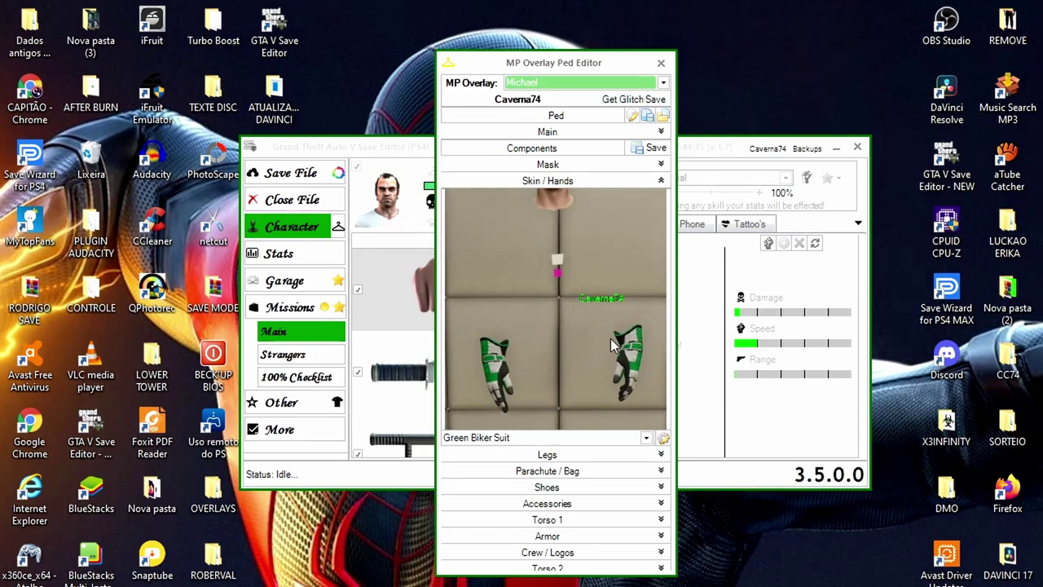
{"action": "left_click", "coordinate": [662, 181]}
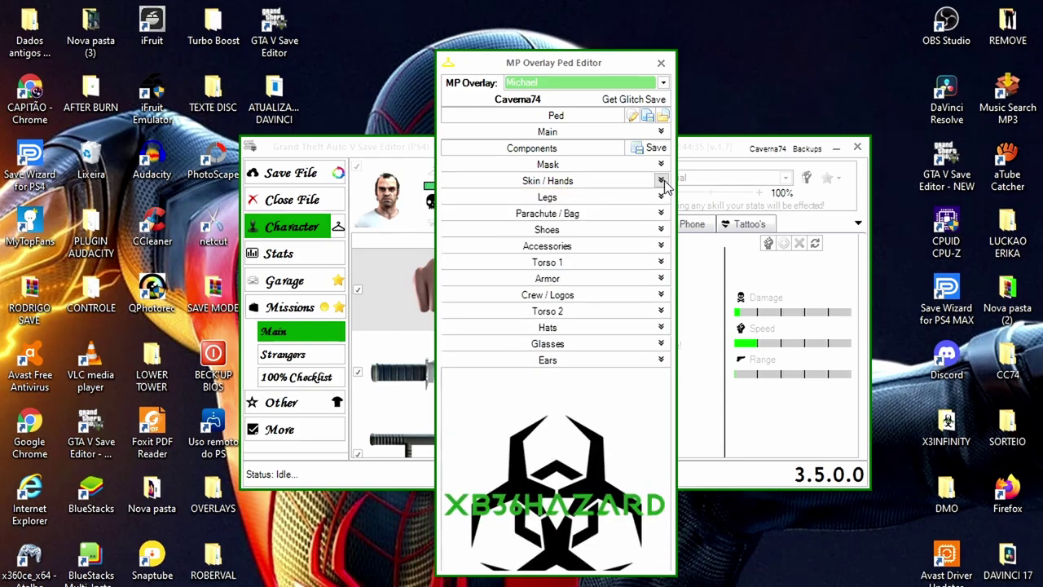
Set the outfit's Legs component to NOOSE Pants and collapse the section.
{"action": "left_click", "coordinate": [661, 198]}
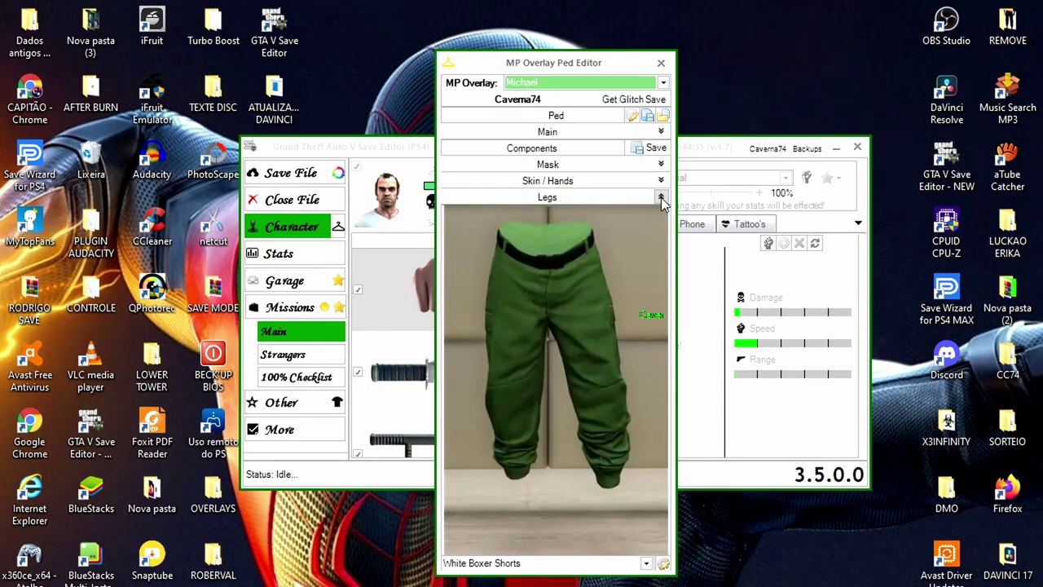
{"action": "left_click", "coordinate": [647, 563]}
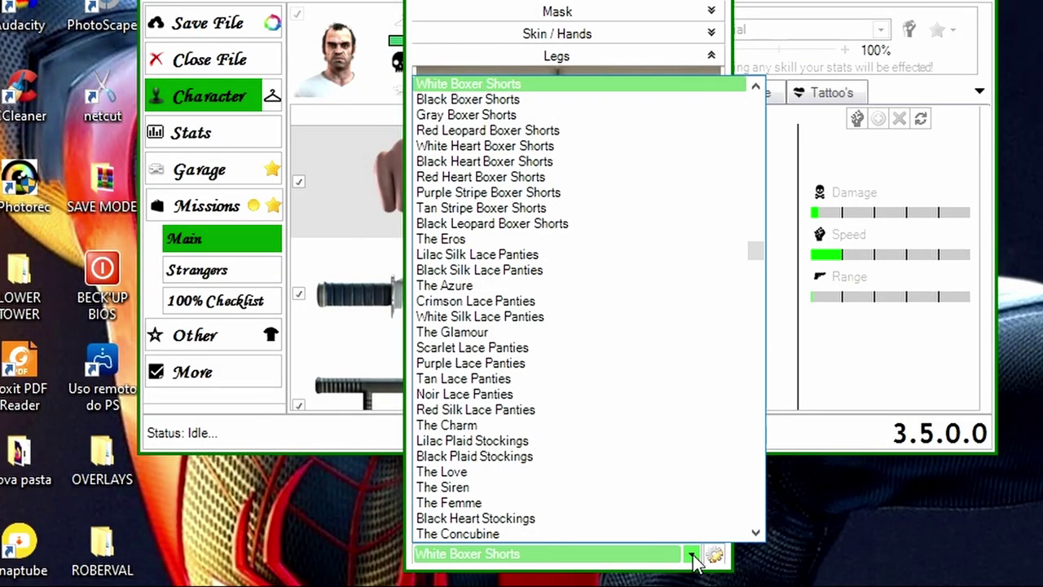
{"action": "left_click", "coordinate": [692, 554]}
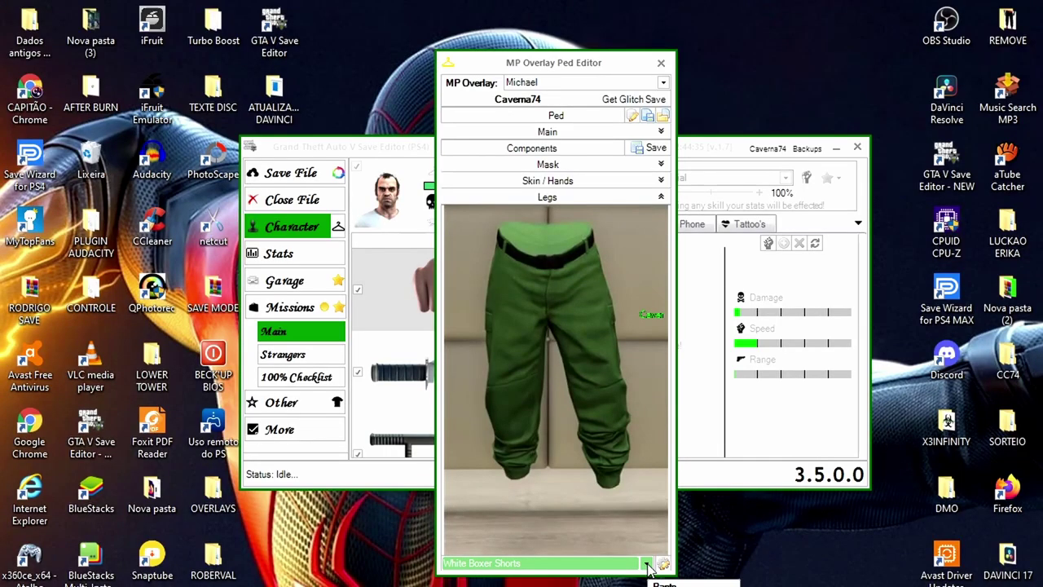
{"action": "scroll", "coordinate": [648, 568], "scroll_direction": "down", "scroll_amount": 8}
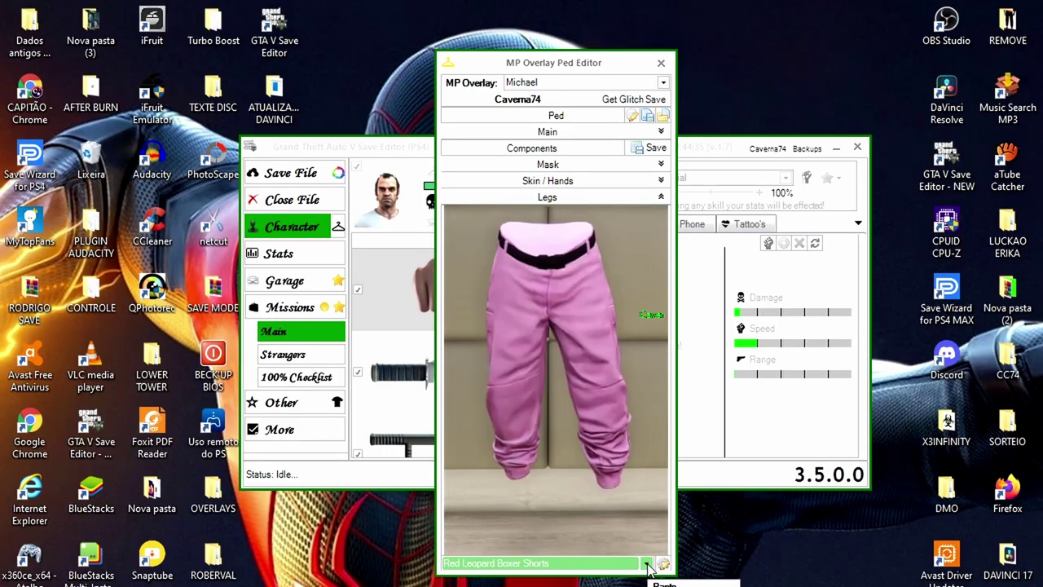
{"action": "scroll", "coordinate": [648, 568], "scroll_direction": "down", "scroll_amount": 8}
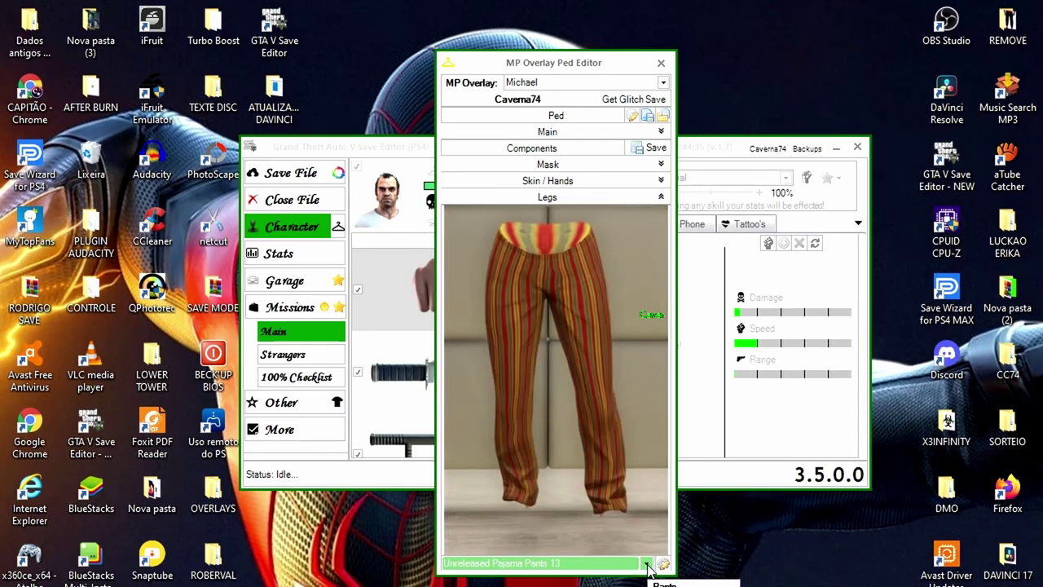
{"action": "scroll", "coordinate": [648, 568], "scroll_direction": "down", "scroll_amount": 6}
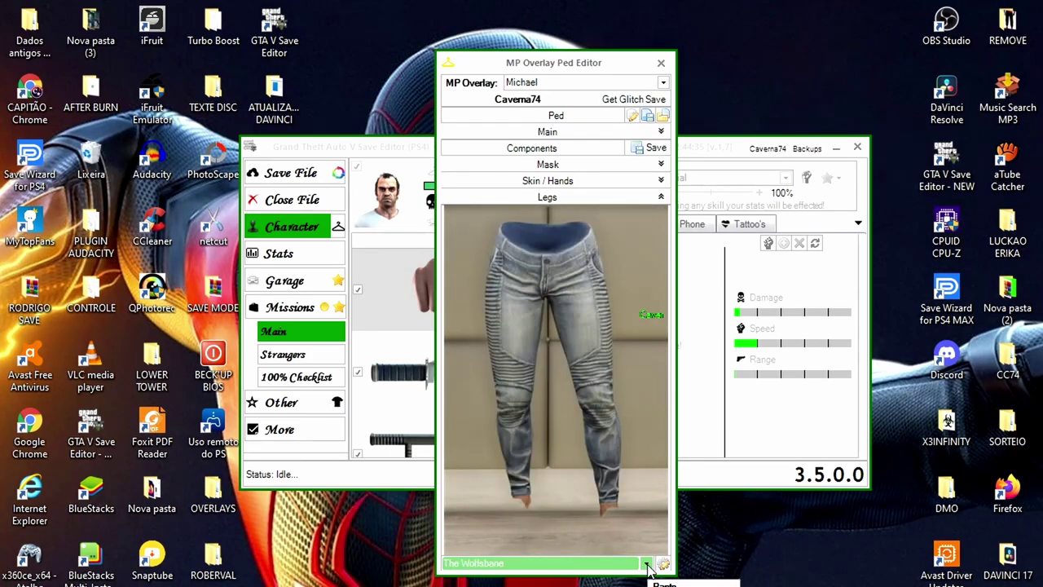
{"action": "scroll", "coordinate": [648, 568], "scroll_direction": "down", "scroll_amount": 2}
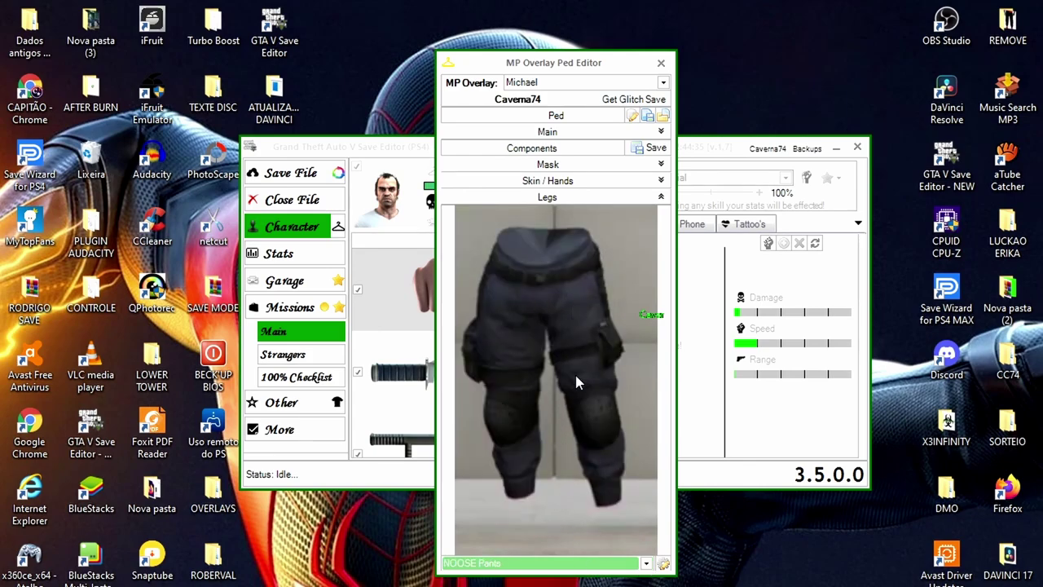
{"action": "left_click", "coordinate": [661, 198]}
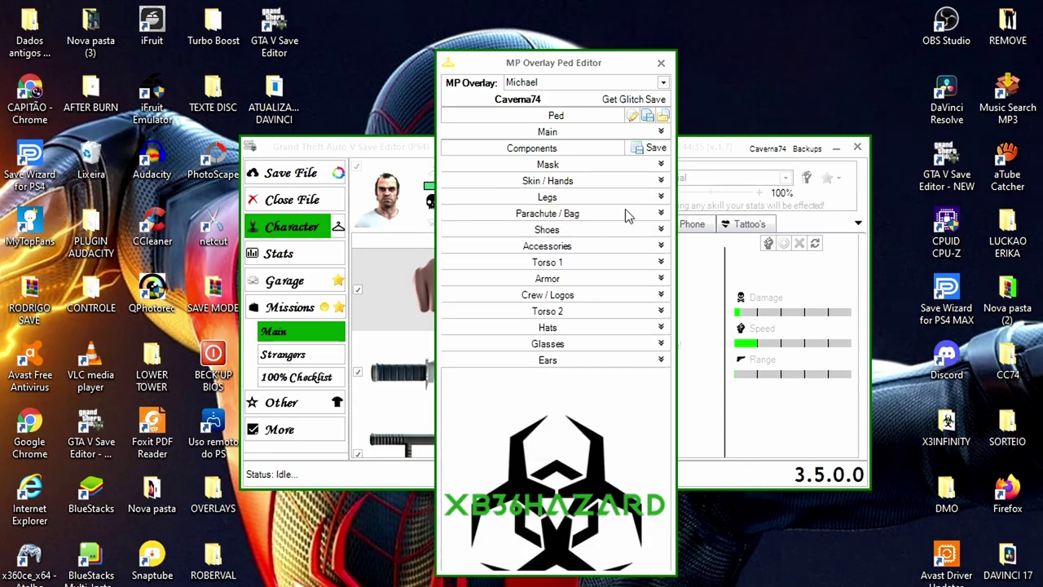
Set the Parachute / Bag component to Duffle Bag 4 and collapse the section.
{"action": "left_click", "coordinate": [658, 214]}
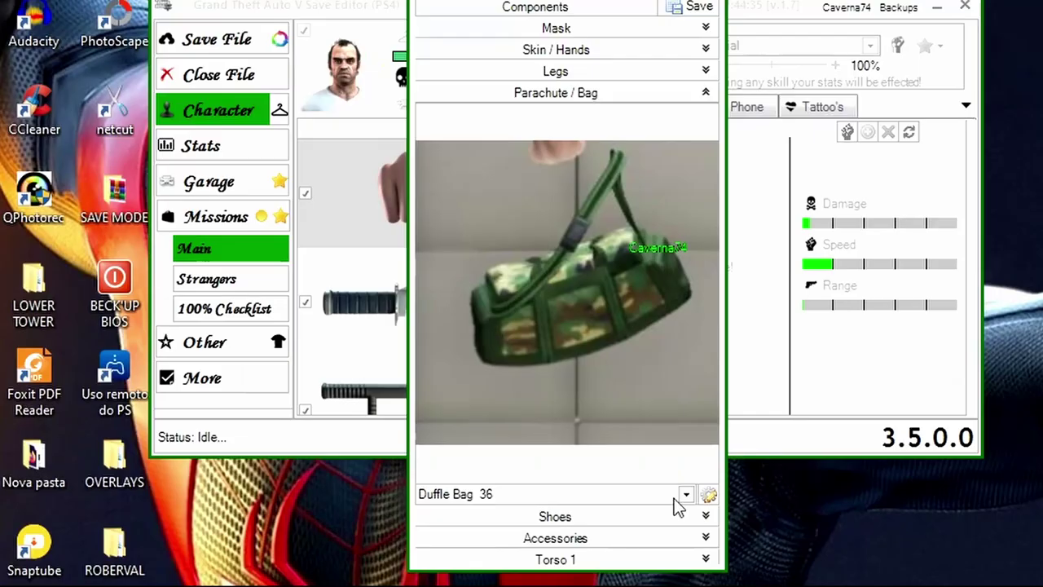
{"action": "left_click", "coordinate": [687, 495]}
{"action": "left_click", "coordinate": [687, 495]}
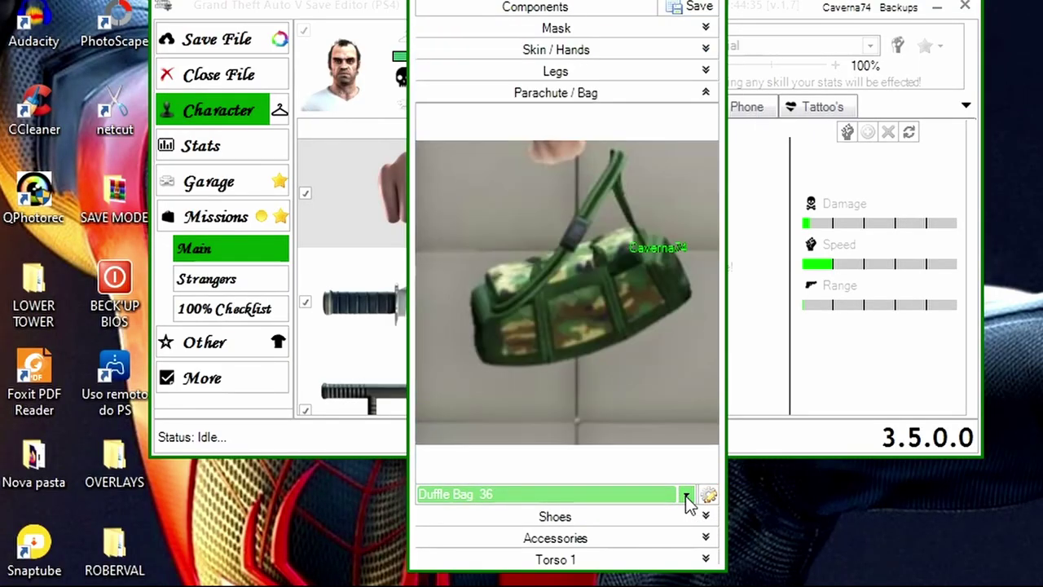
{"action": "scroll", "coordinate": [687, 503], "scroll_direction": "down", "scroll_amount": 3}
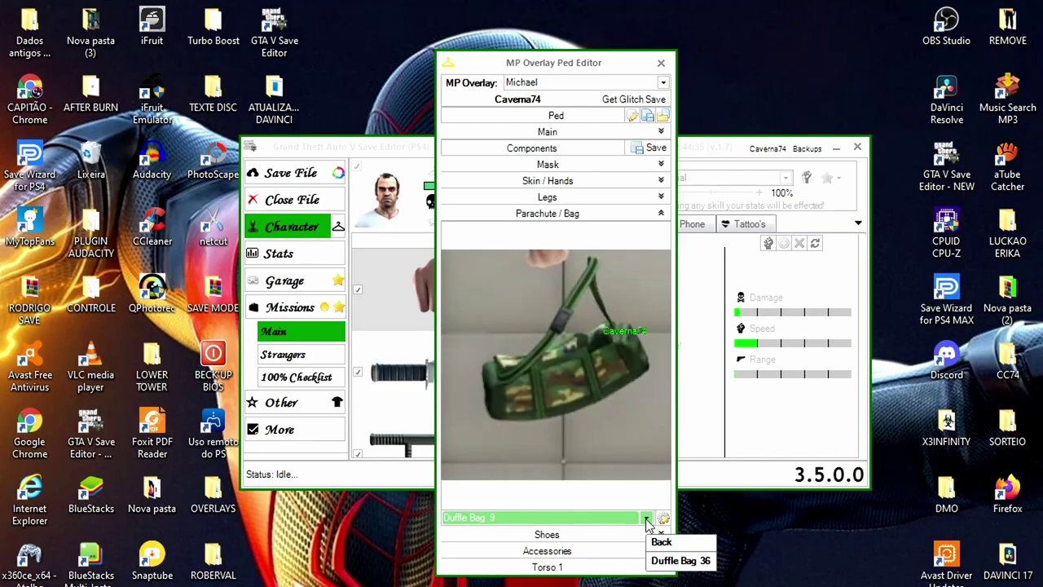
{"action": "scroll", "coordinate": [648, 524], "scroll_direction": "down", "scroll_amount": 2}
{"action": "scroll", "coordinate": [648, 521], "scroll_direction": "down", "scroll_amount": 3}
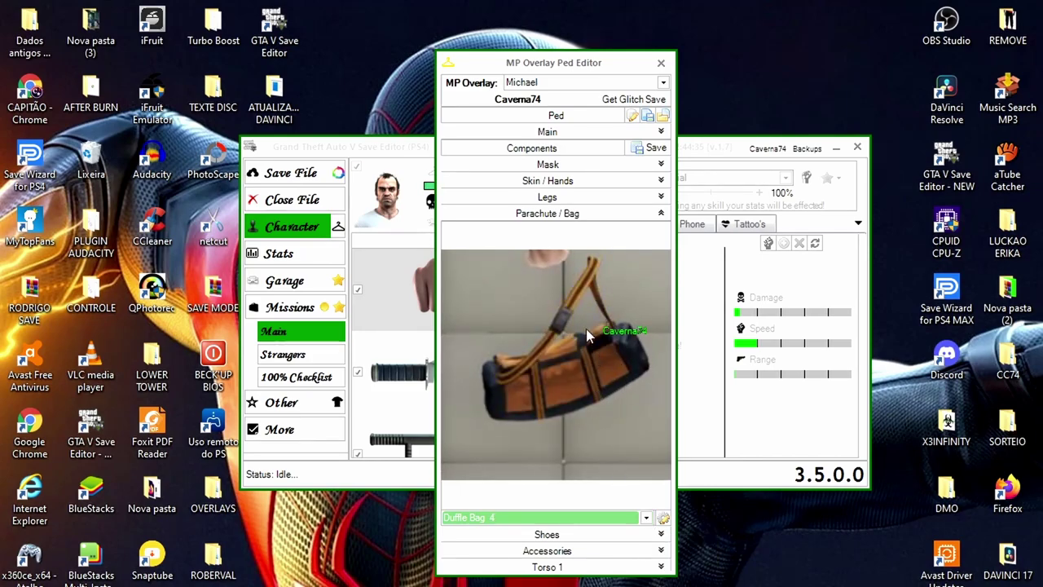
{"action": "left_click", "coordinate": [661, 214]}
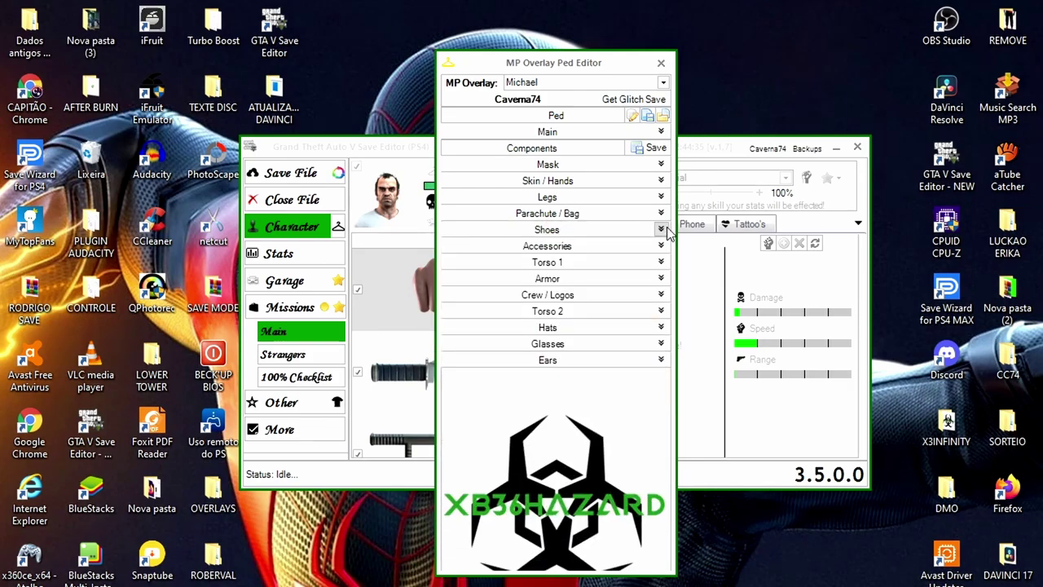
Change the Shoes component to Deadline Orange and collapse the section.
{"action": "left_click", "coordinate": [661, 230]}
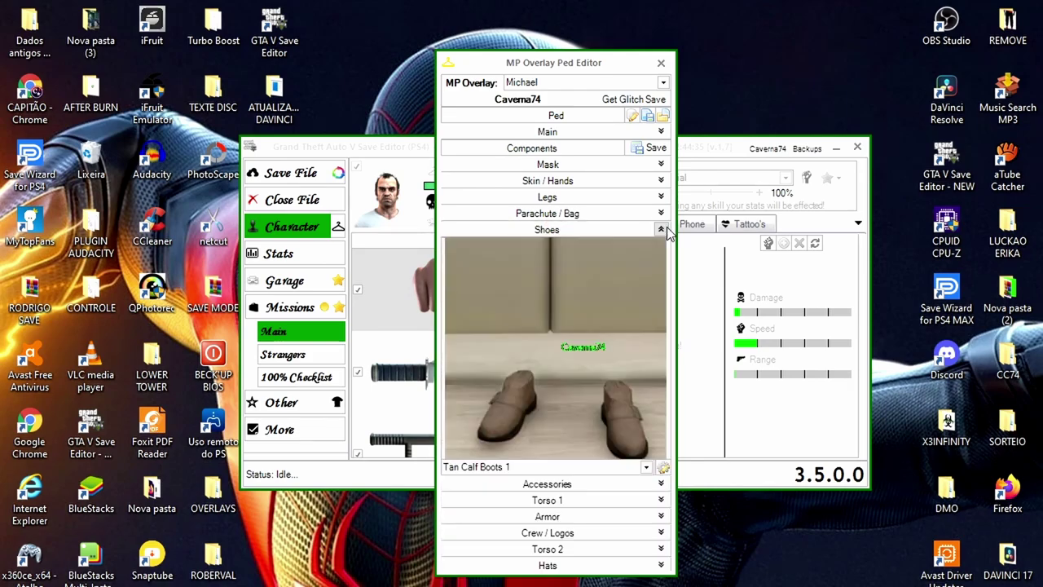
{"action": "left_click", "coordinate": [646, 468]}
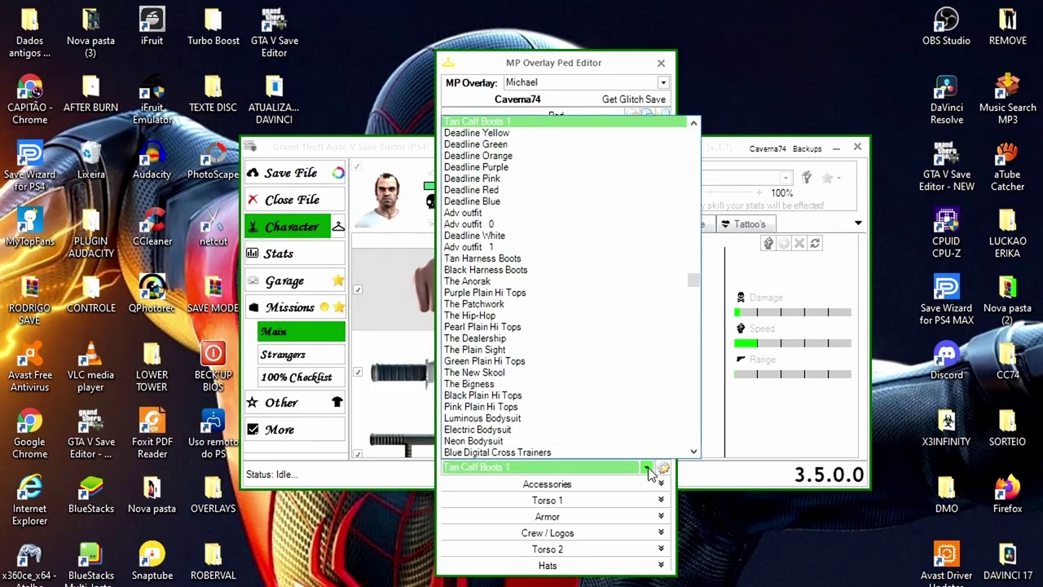
{"action": "left_click", "coordinate": [647, 467]}
{"action": "scroll", "coordinate": [649, 468], "scroll_direction": "down", "scroll_amount": 3}
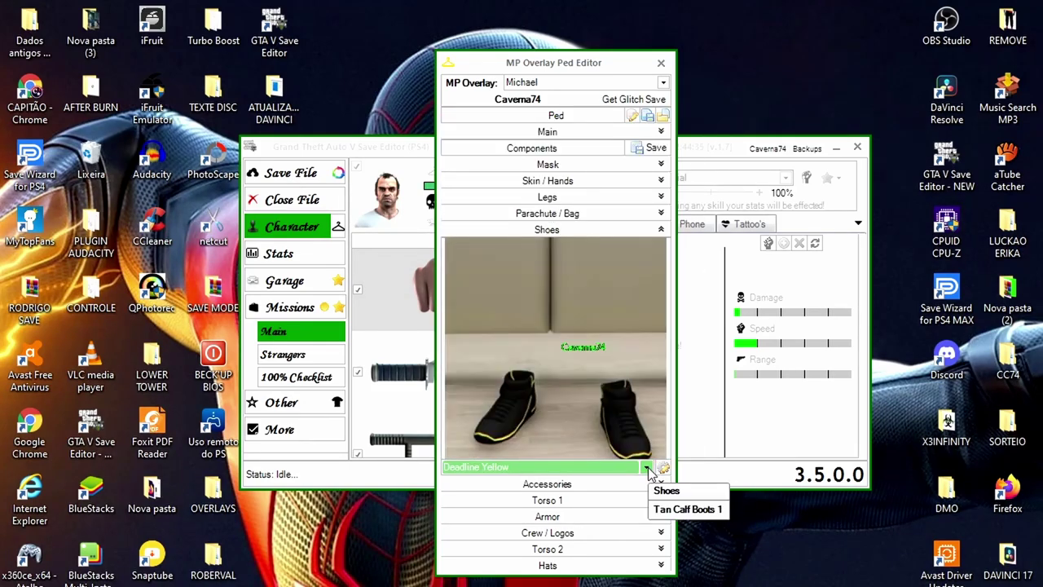
{"action": "scroll", "coordinate": [649, 468], "scroll_direction": "down", "scroll_amount": 1}
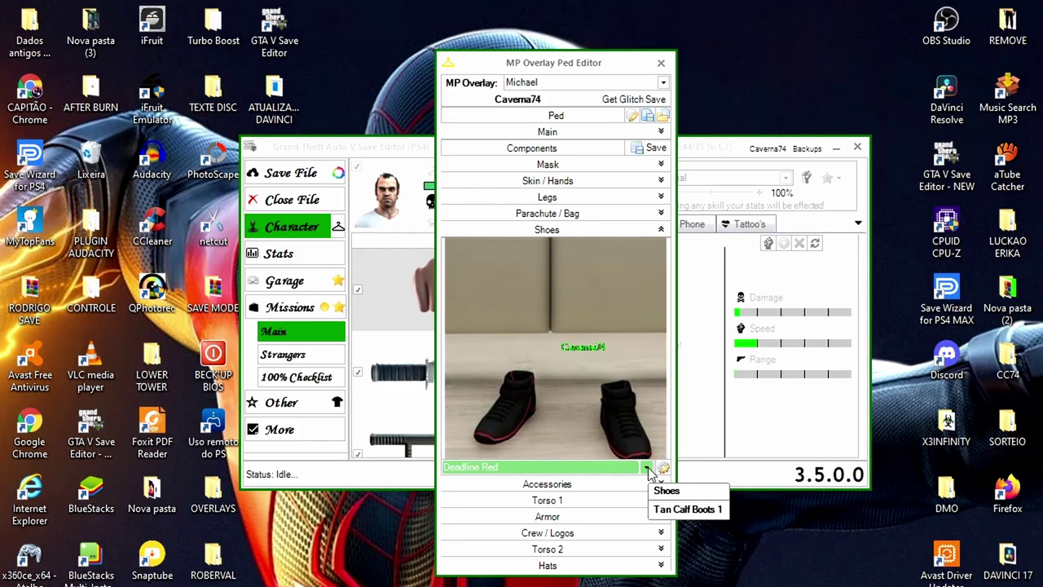
{"action": "scroll", "coordinate": [649, 475], "scroll_direction": "down", "scroll_amount": 2}
{"action": "scroll", "coordinate": [649, 471], "scroll_direction": "down", "scroll_amount": 1}
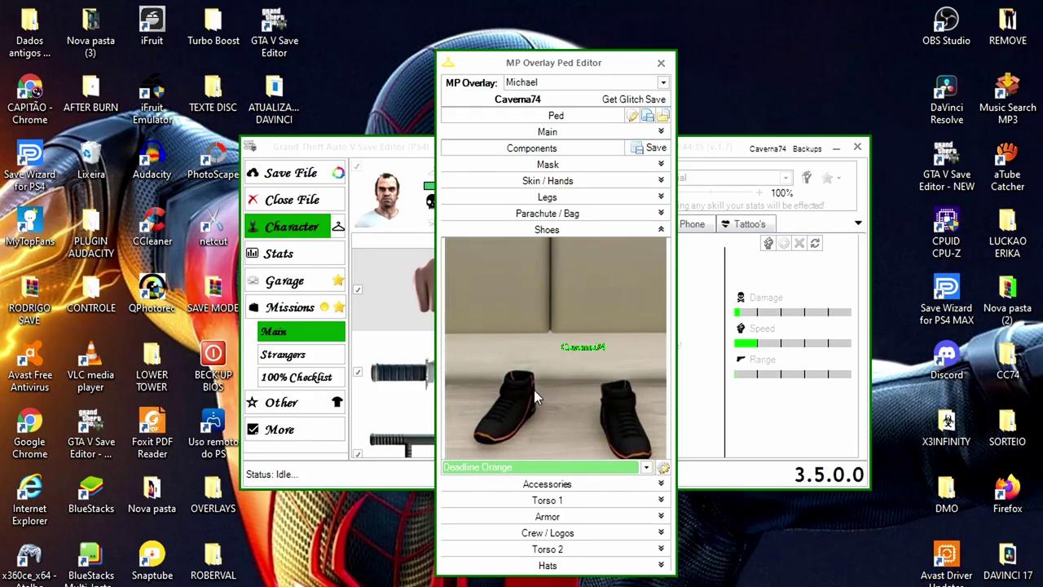
{"action": "left_click", "coordinate": [661, 231]}
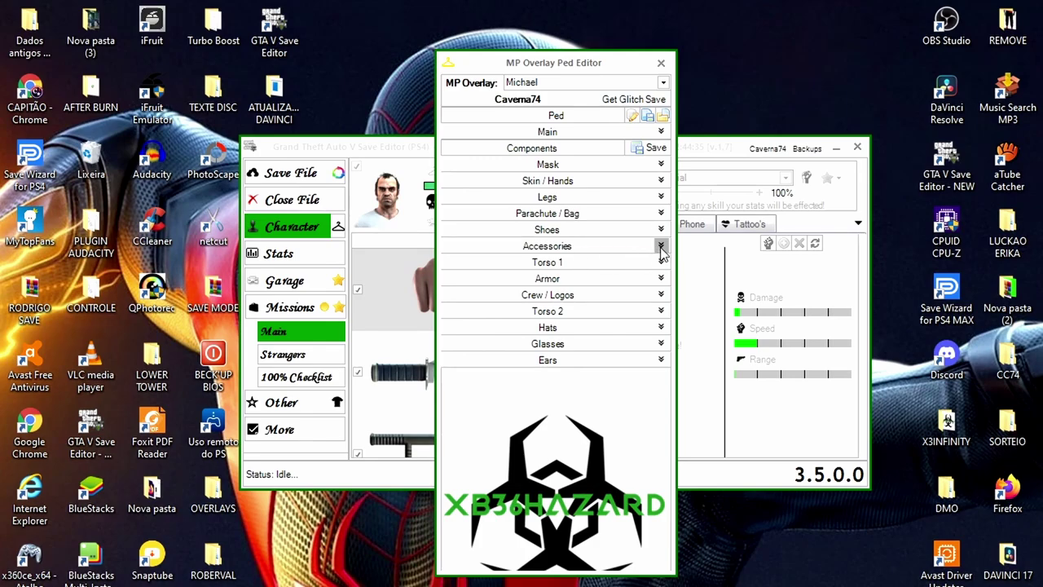
Review the outfit's Accessories and Torso 1 components, collapsing each one after viewing it.
{"action": "left_click", "coordinate": [661, 247]}
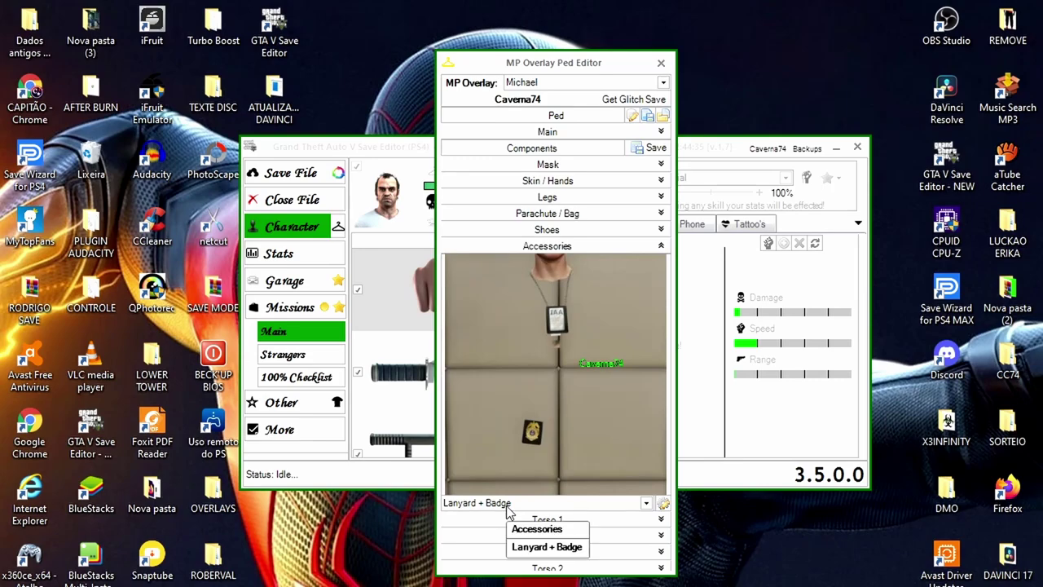
{"action": "left_click", "coordinate": [661, 247]}
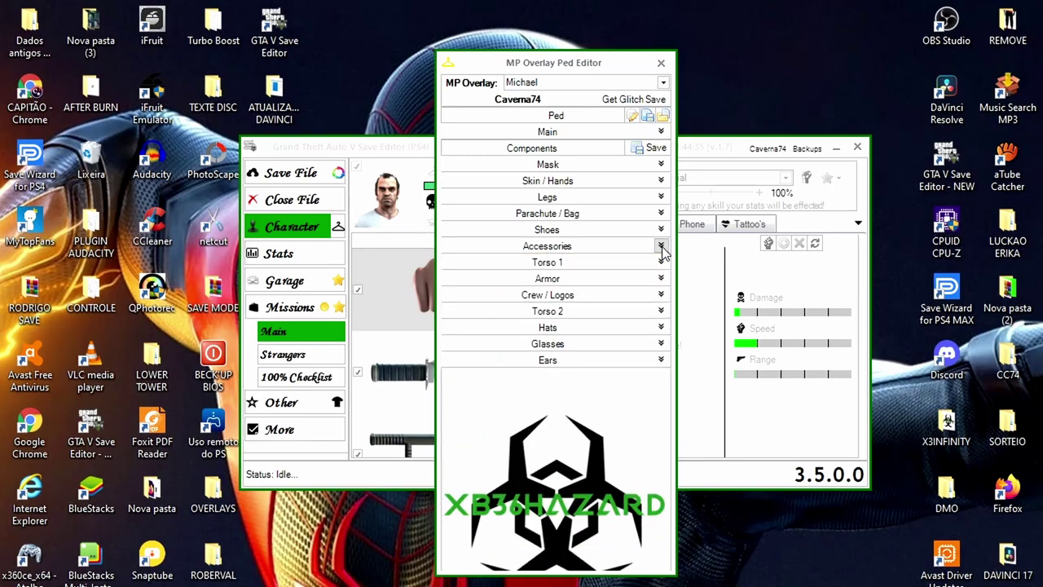
{"action": "left_click", "coordinate": [662, 263]}
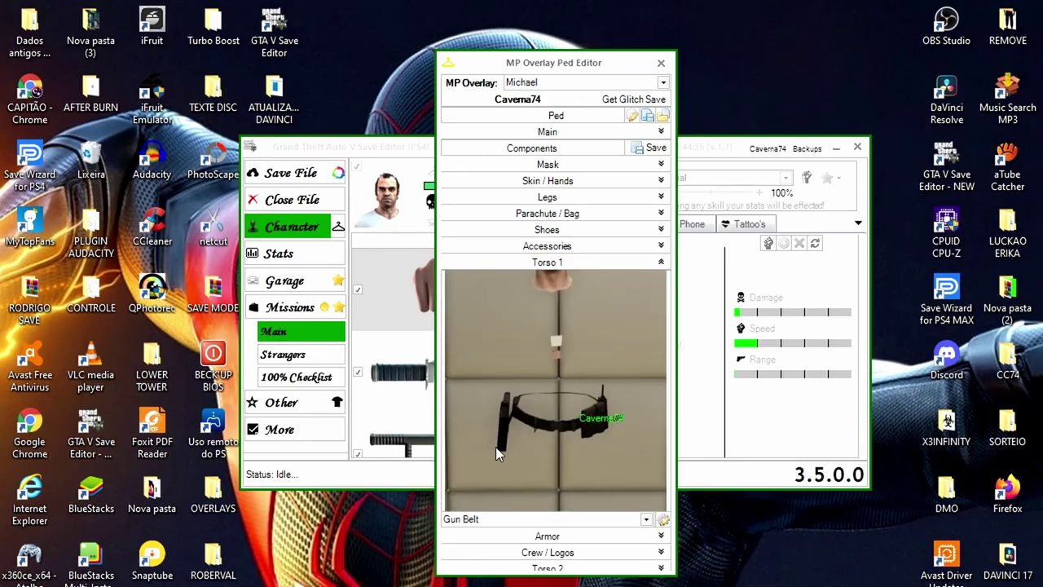
{"action": "left_click", "coordinate": [662, 264]}
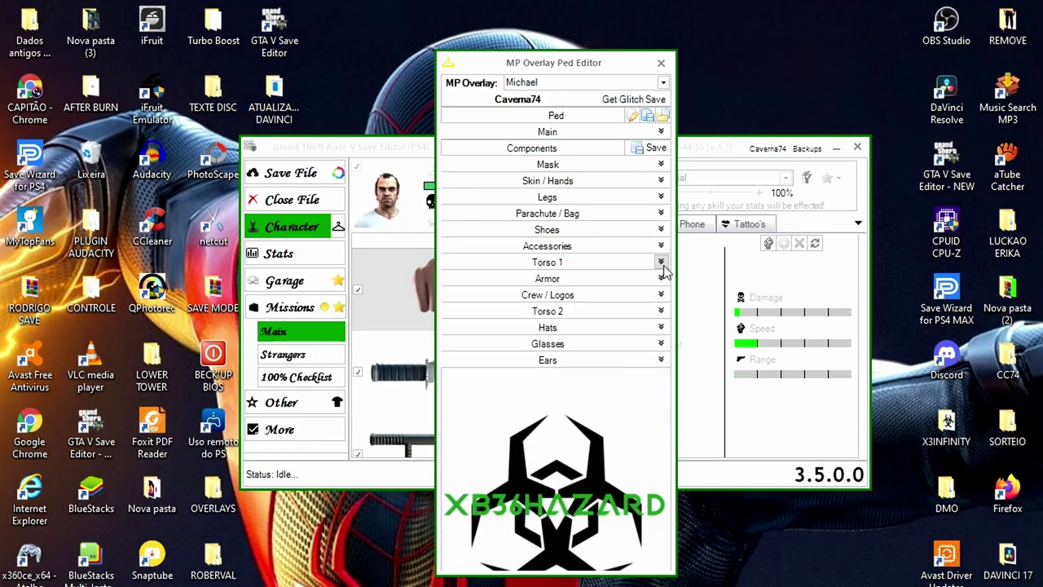
Set the Armor component to Swat Black Armor, and check the Crew / Logos component without changing it.
{"action": "left_click", "coordinate": [662, 279]}
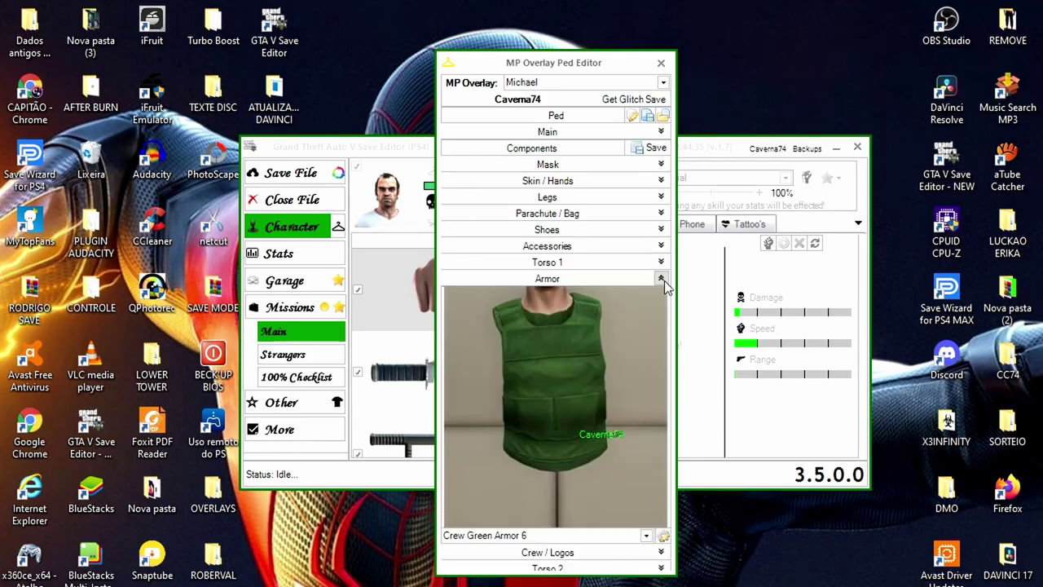
{"action": "left_click", "coordinate": [646, 537]}
{"action": "left_click", "coordinate": [646, 538]}
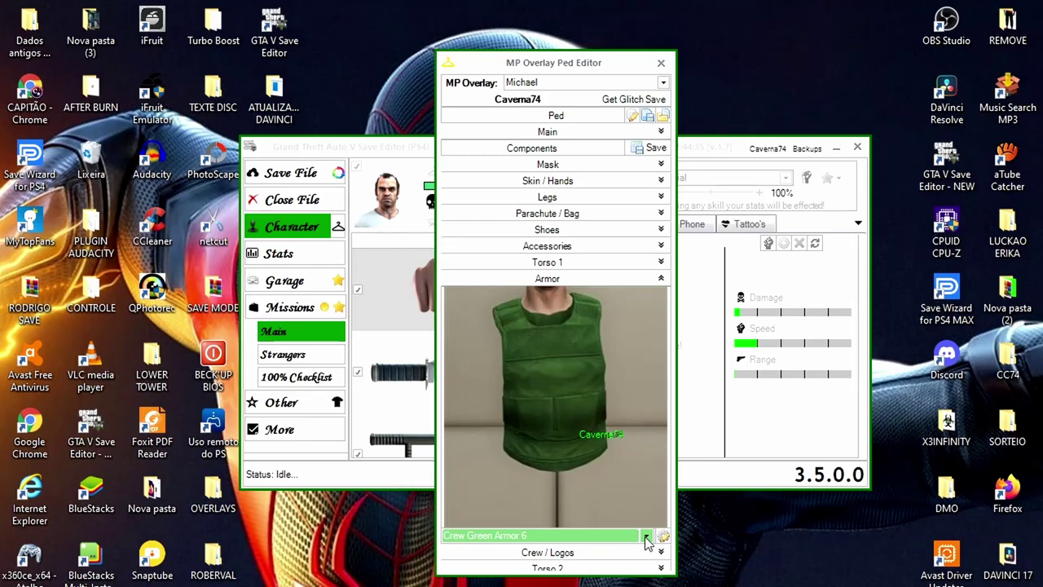
{"action": "scroll", "coordinate": [646, 538], "scroll_direction": "down", "scroll_amount": 8}
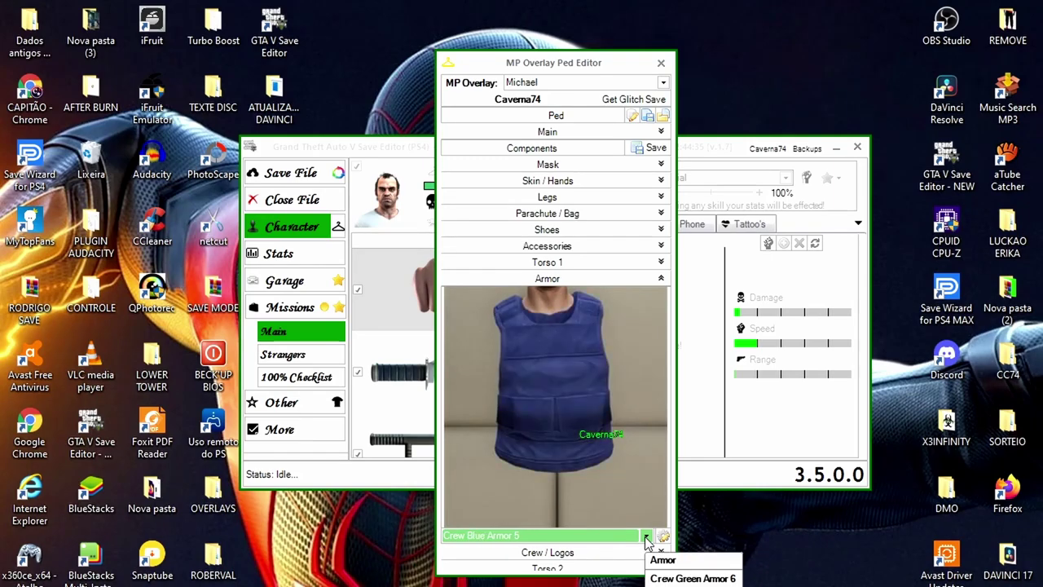
{"action": "scroll", "coordinate": [646, 538], "scroll_direction": "down", "scroll_amount": 6}
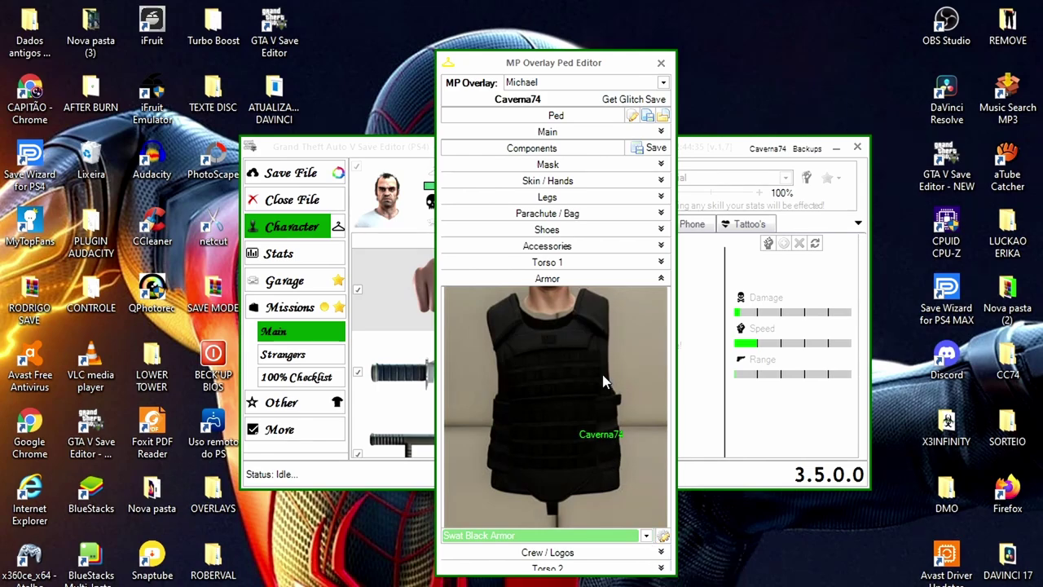
{"action": "left_click", "coordinate": [661, 278]}
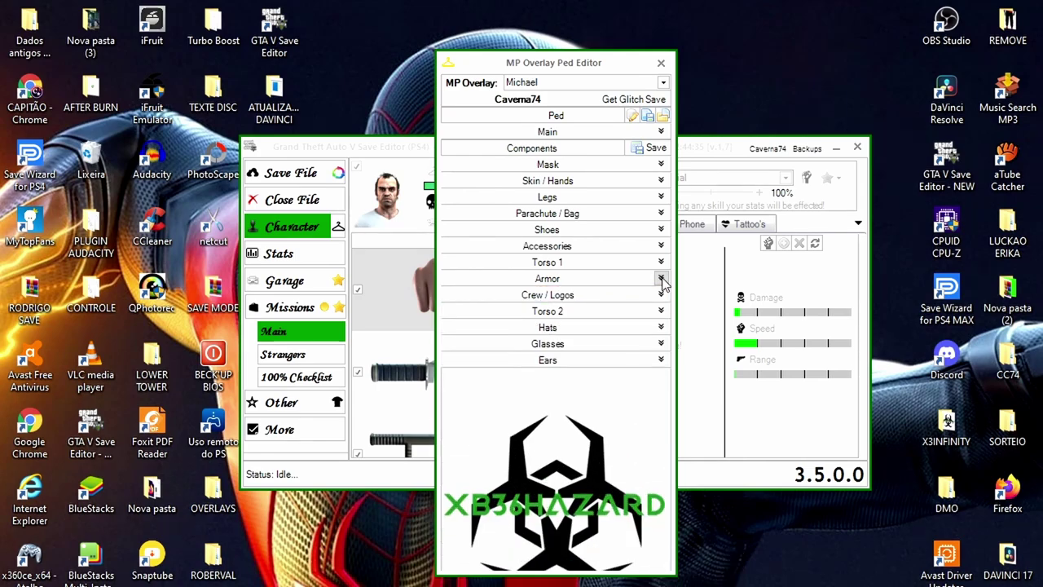
{"action": "left_click", "coordinate": [661, 295]}
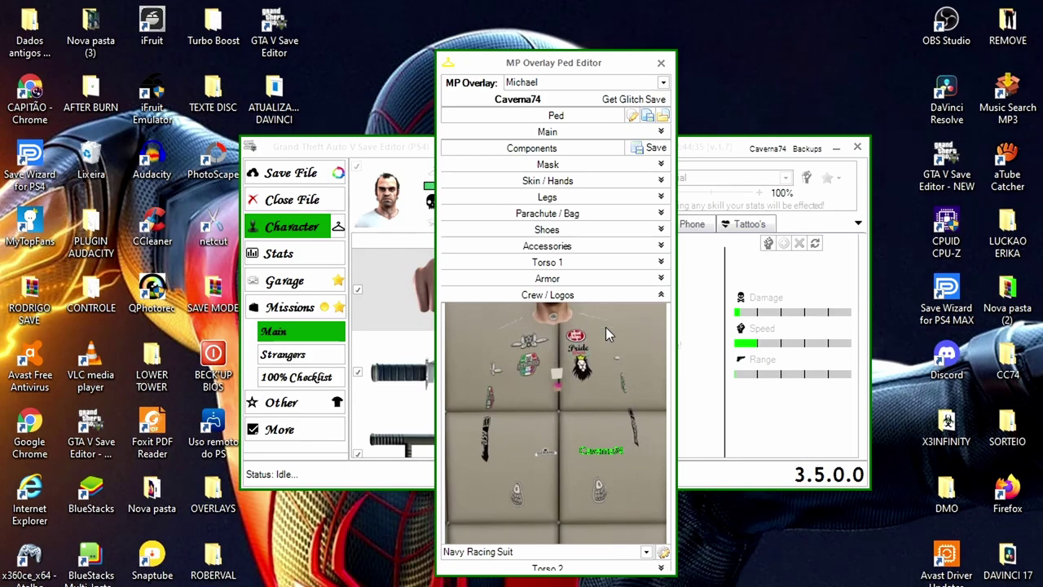
{"action": "left_click", "coordinate": [661, 295]}
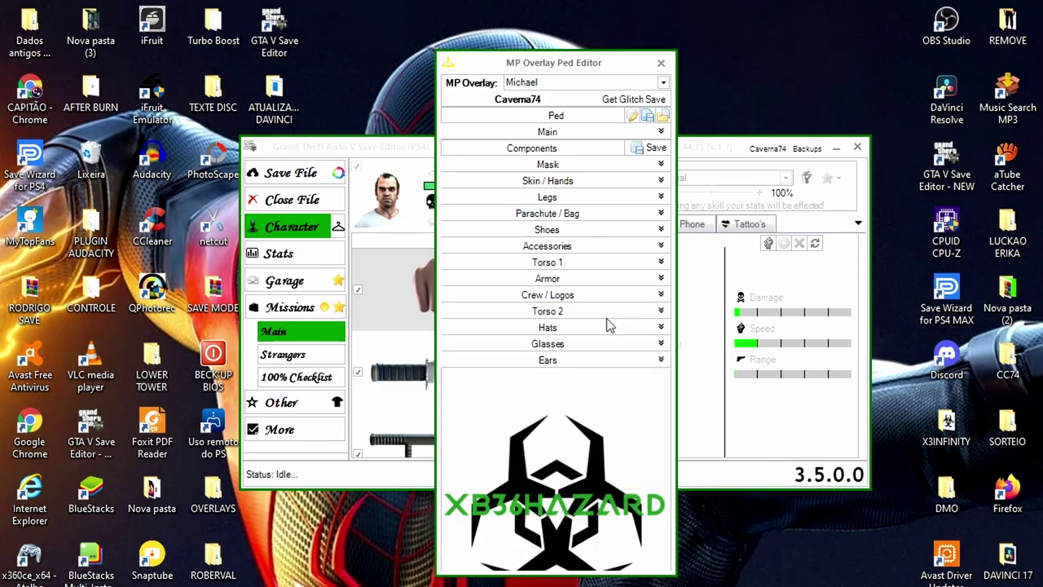
Set the Torso 2 component to the Deadline Orange top.
{"action": "left_click", "coordinate": [661, 310]}
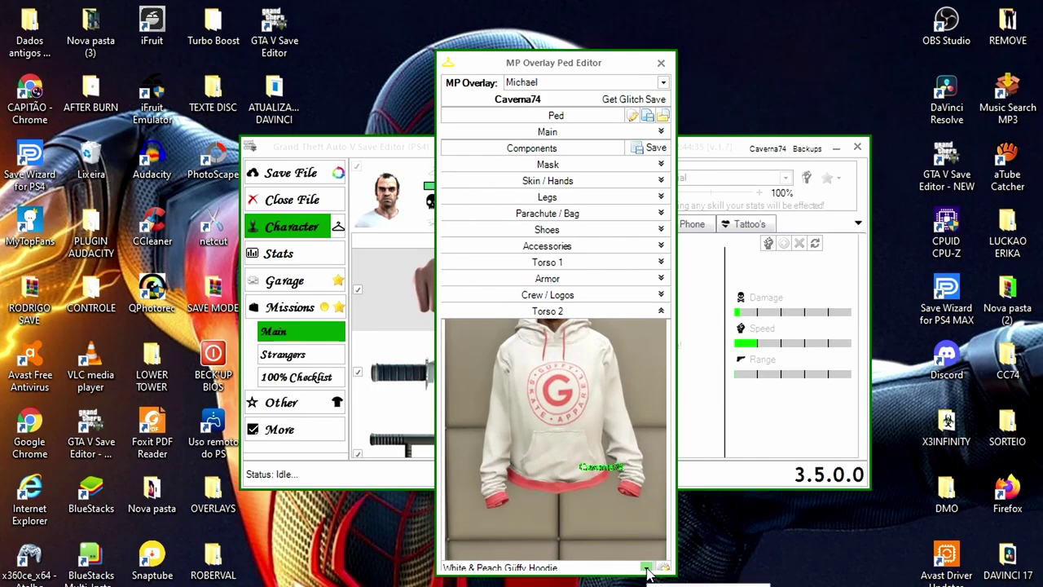
{"action": "left_click", "coordinate": [646, 568]}
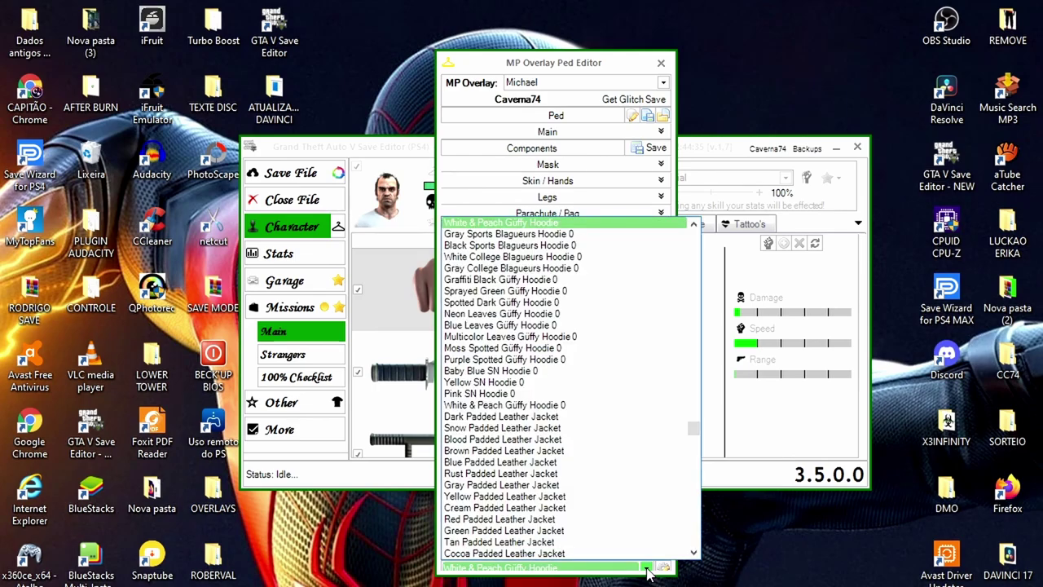
{"action": "left_click", "coordinate": [646, 569]}
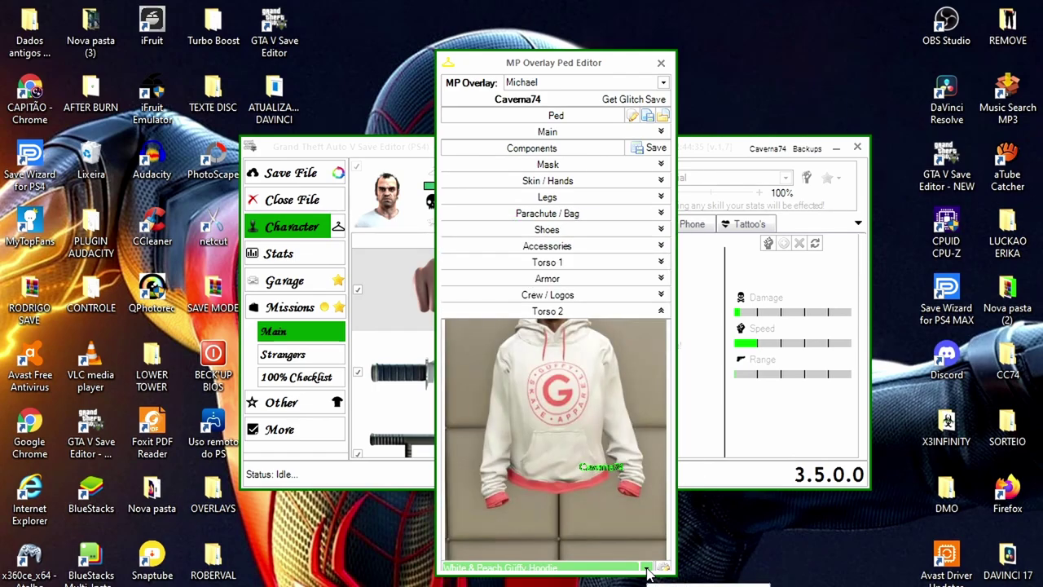
{"action": "scroll", "coordinate": [650, 574], "scroll_direction": "down", "scroll_amount": 6}
{"action": "scroll", "coordinate": [650, 574], "scroll_direction": "down", "scroll_amount": 7}
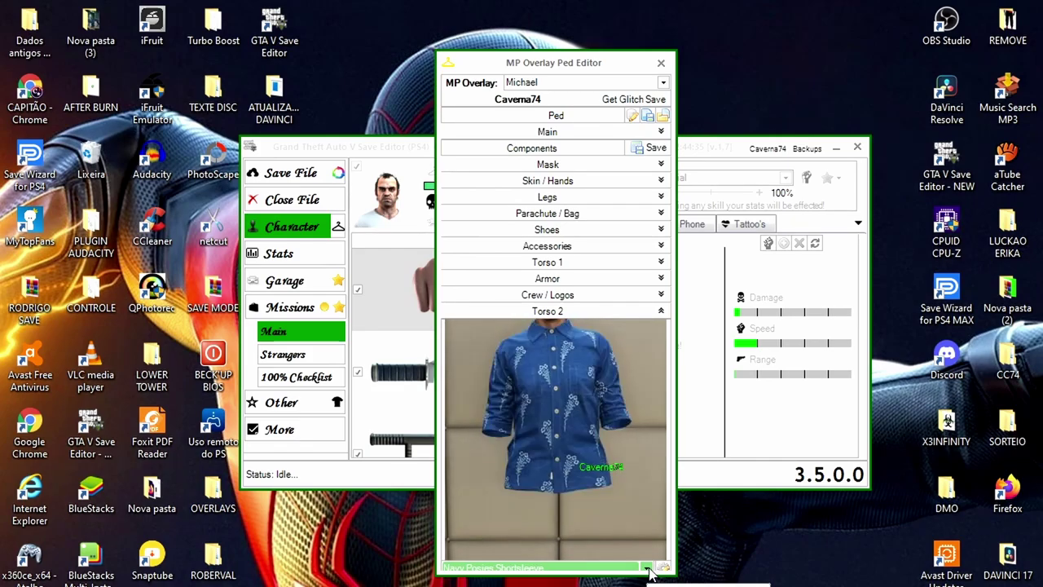
{"action": "scroll", "coordinate": [649, 574], "scroll_direction": "down", "scroll_amount": 3}
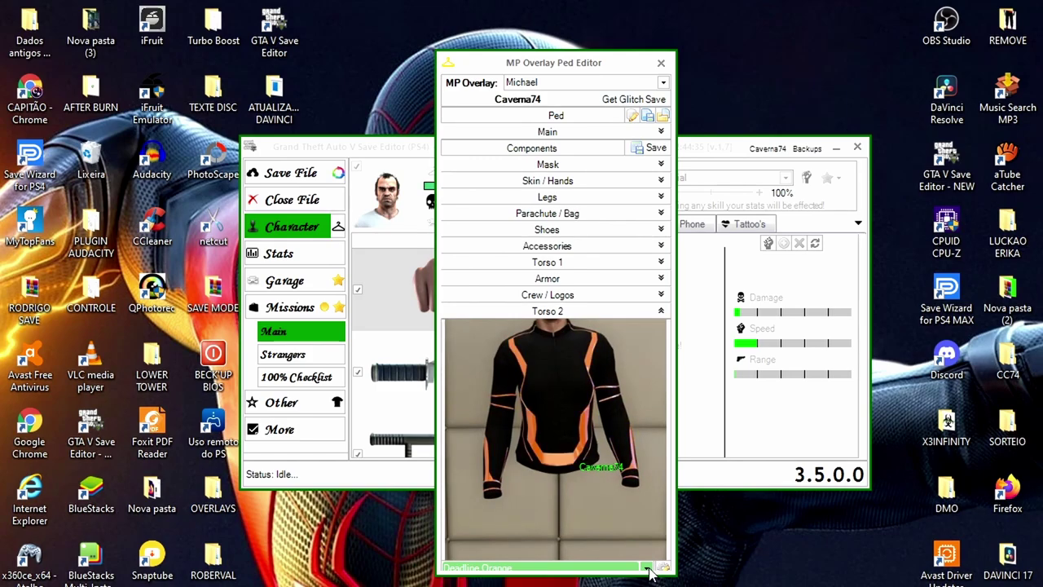
Compare neighbouring Torso 2 variants without changing the Deadline Orange top and collapse the section.
{"action": "scroll", "coordinate": [649, 574], "scroll_direction": "down", "scroll_amount": 2}
{"action": "scroll", "coordinate": [650, 574], "scroll_direction": "up", "scroll_amount": 2}
{"action": "scroll", "coordinate": [650, 574], "scroll_direction": "up", "scroll_amount": 1}
{"action": "scroll", "coordinate": [650, 573], "scroll_direction": "down", "scroll_amount": 1}
{"action": "left_click", "coordinate": [661, 312]}
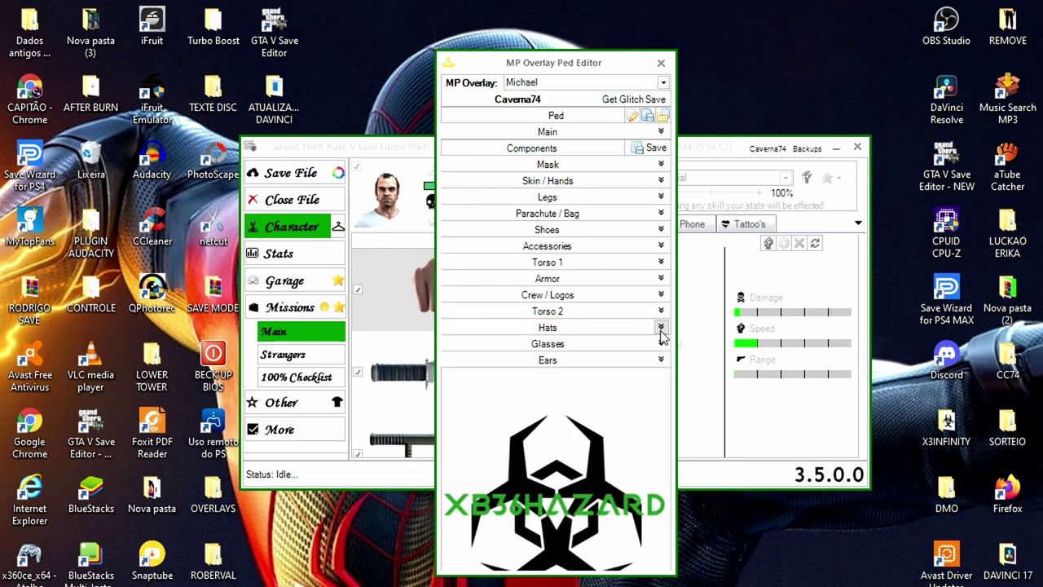
Set the Hats component to Orange Bulletproof Helmet and collapse the section.
{"action": "left_click", "coordinate": [661, 327]}
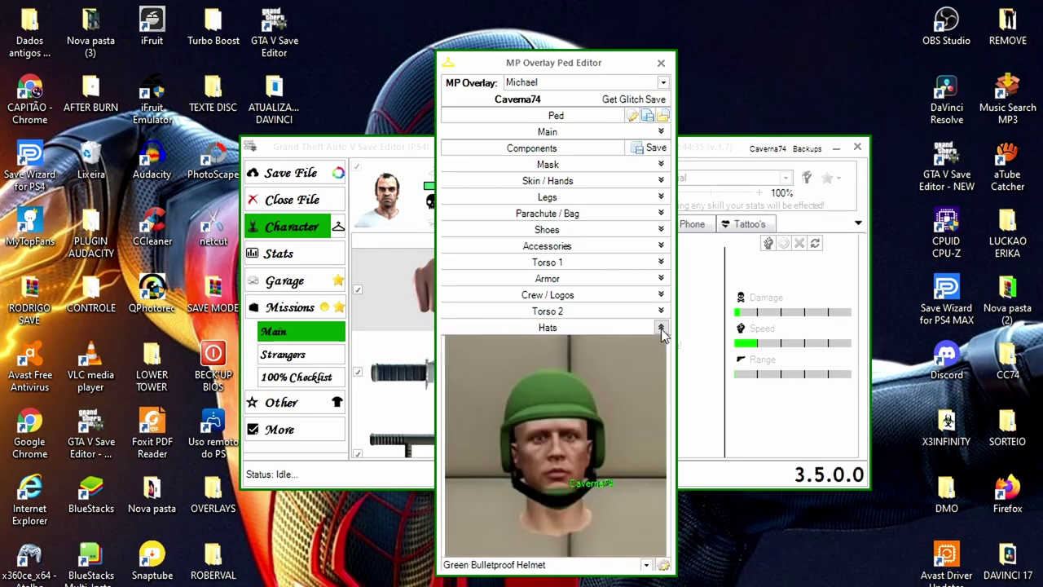
{"action": "left_click", "coordinate": [647, 564]}
{"action": "left_click", "coordinate": [647, 566]}
{"action": "scroll", "coordinate": [646, 565], "scroll_direction": "down", "scroll_amount": 5}
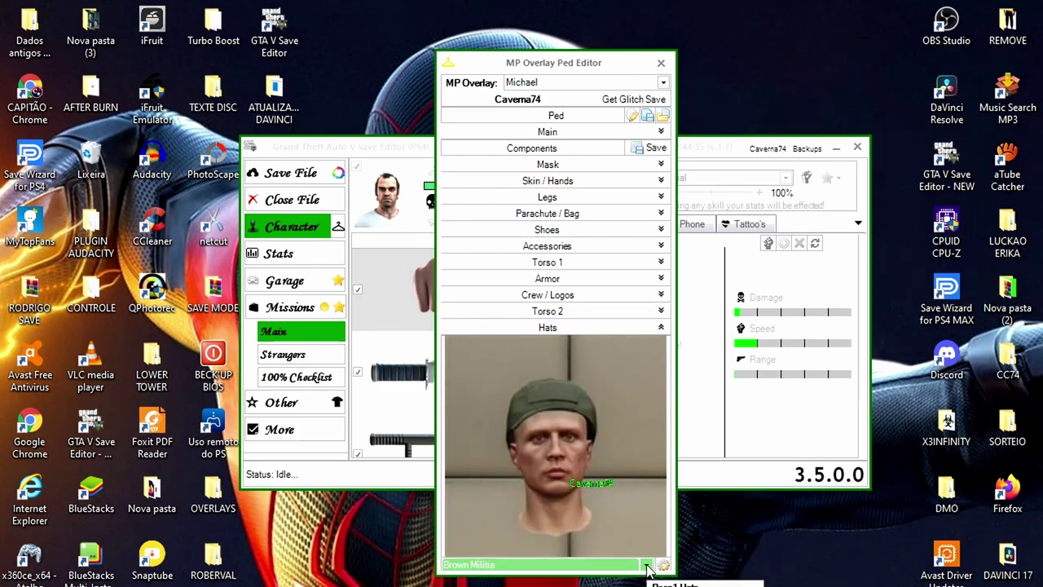
{"action": "scroll", "coordinate": [646, 565], "scroll_direction": "down", "scroll_amount": 1}
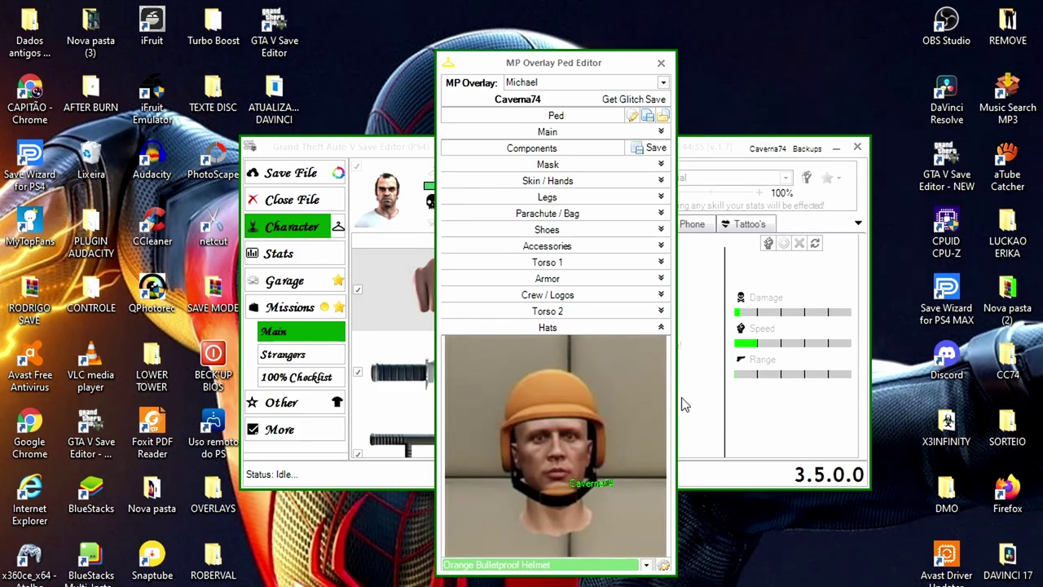
{"action": "left_click", "coordinate": [661, 328]}
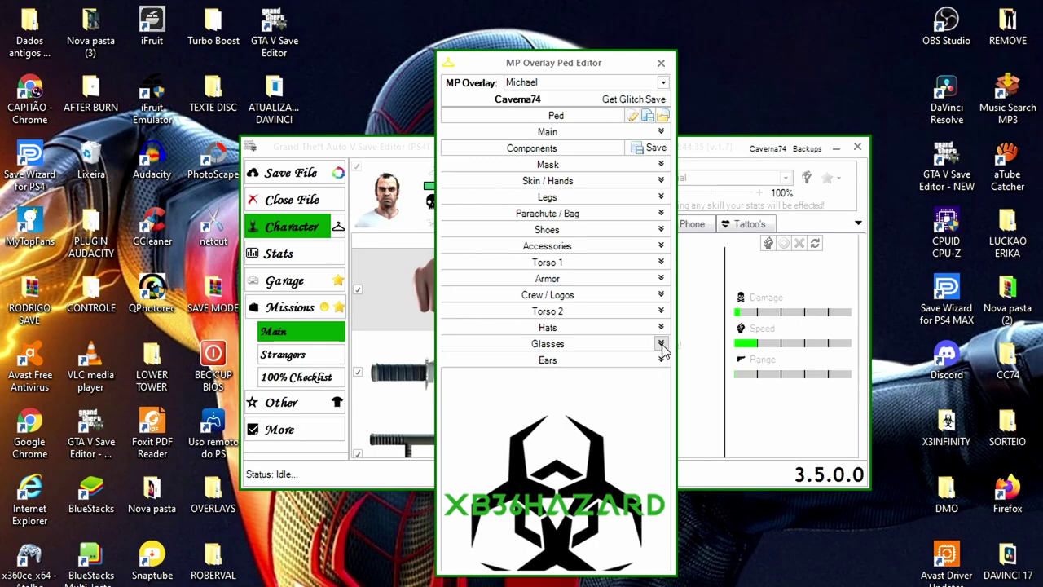
Set the Glasses component to Orange Glow Shades and collapse the section.
{"action": "left_click", "coordinate": [661, 344]}
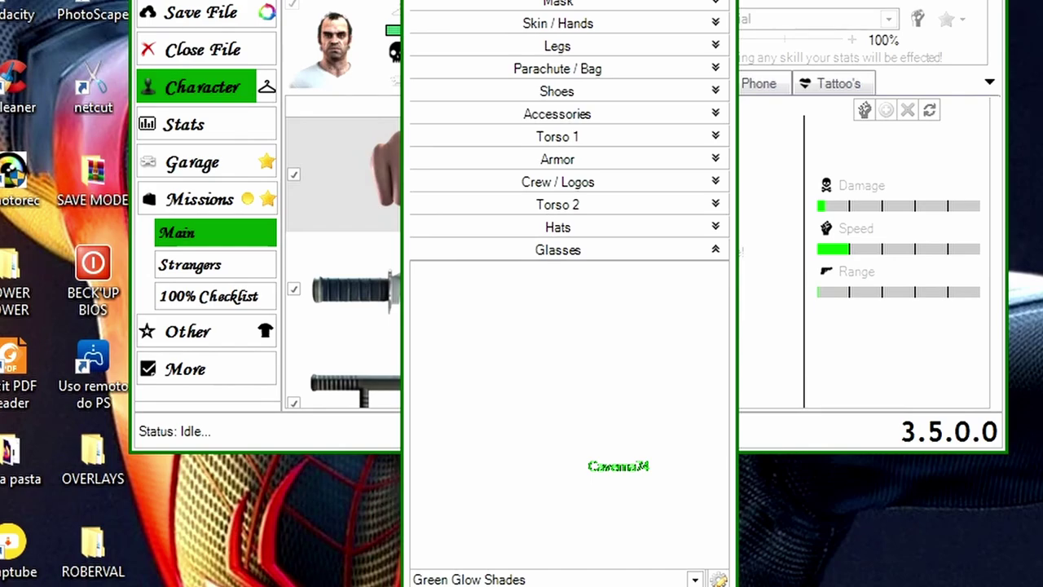
{"action": "left_click", "coordinate": [696, 579]}
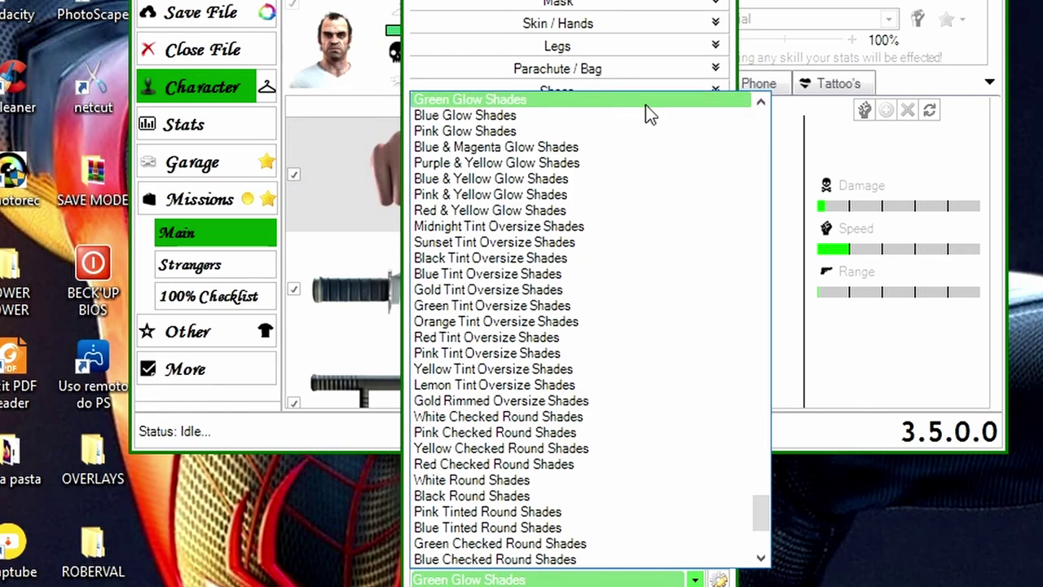
{"action": "left_click", "coordinate": [760, 103]}
{"action": "left_click", "coordinate": [759, 104]}
{"action": "left_click", "coordinate": [759, 104]}
{"action": "left_click", "coordinate": [760, 103]}
{"action": "left_click", "coordinate": [760, 103]}
{"action": "left_click", "coordinate": [759, 103]}
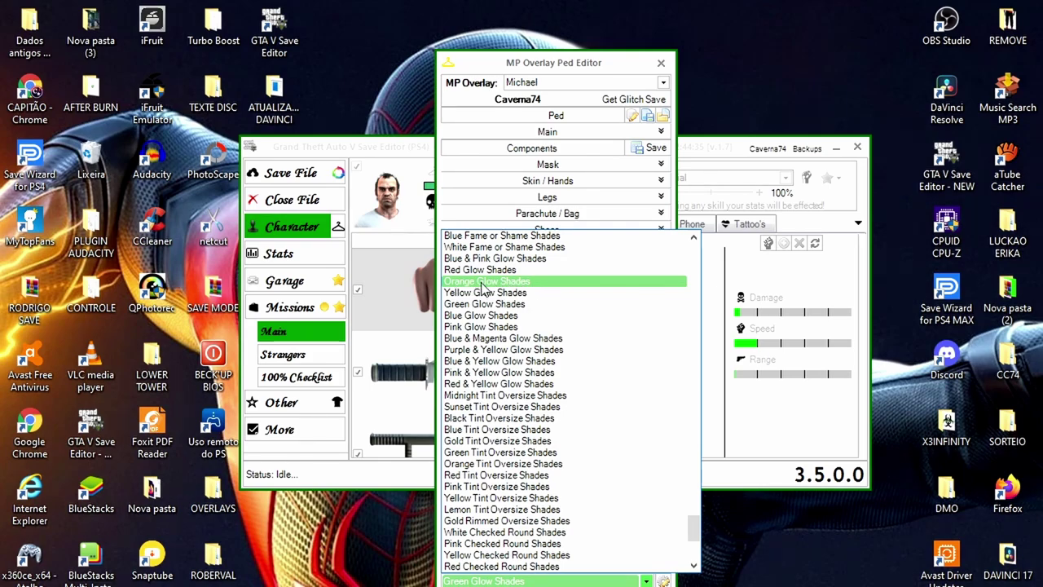
{"action": "left_click", "coordinate": [505, 285]}
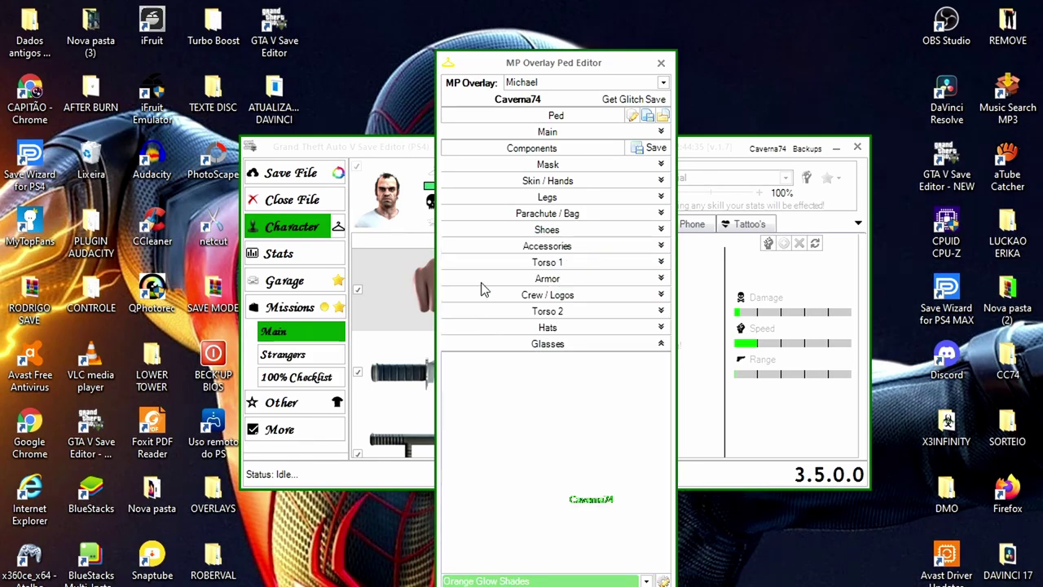
{"action": "left_click", "coordinate": [661, 344]}
{"action": "left_click", "coordinate": [661, 344]}
{"action": "left_click", "coordinate": [661, 344]}
Check the Ears component without changing it, and save the female outfit's components.
{"action": "left_click", "coordinate": [661, 360]}
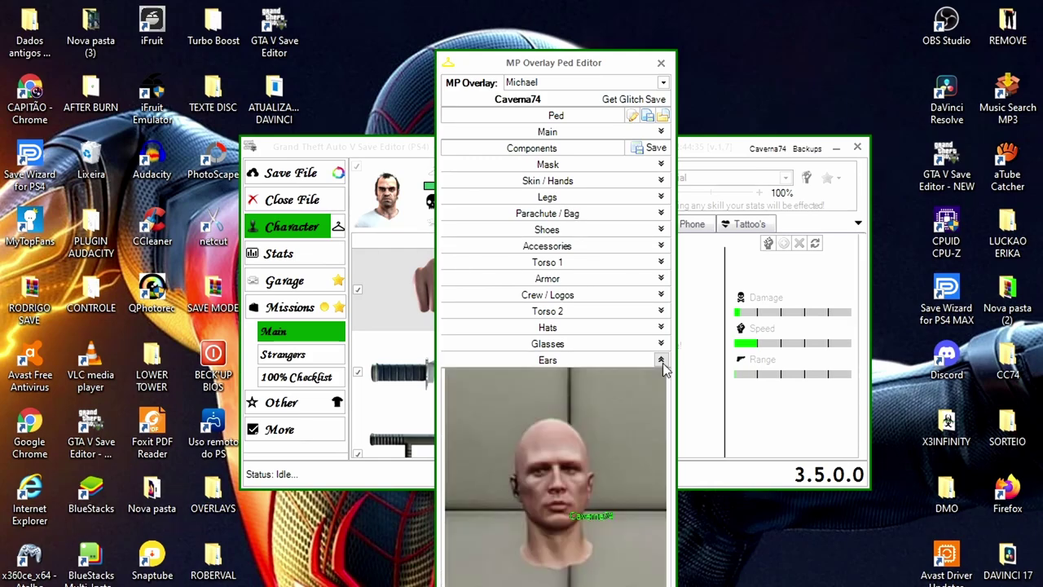
{"action": "left_click", "coordinate": [660, 360]}
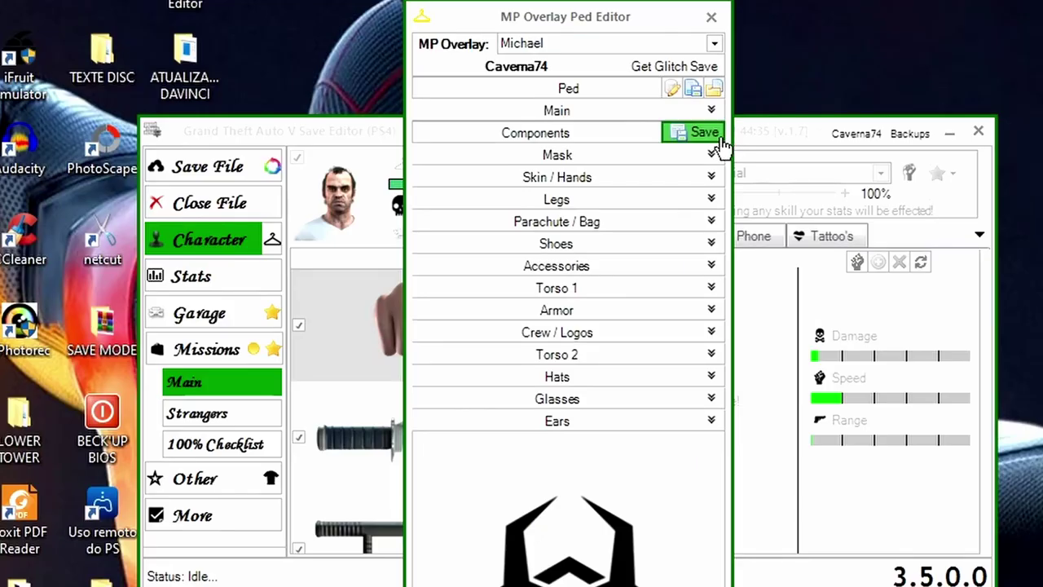
{"action": "left_click", "coordinate": [715, 140]}
Switch Michael's overlay to the Multiplayer Male model type with the Freemode 01 model.
{"action": "left_click", "coordinate": [712, 110]}
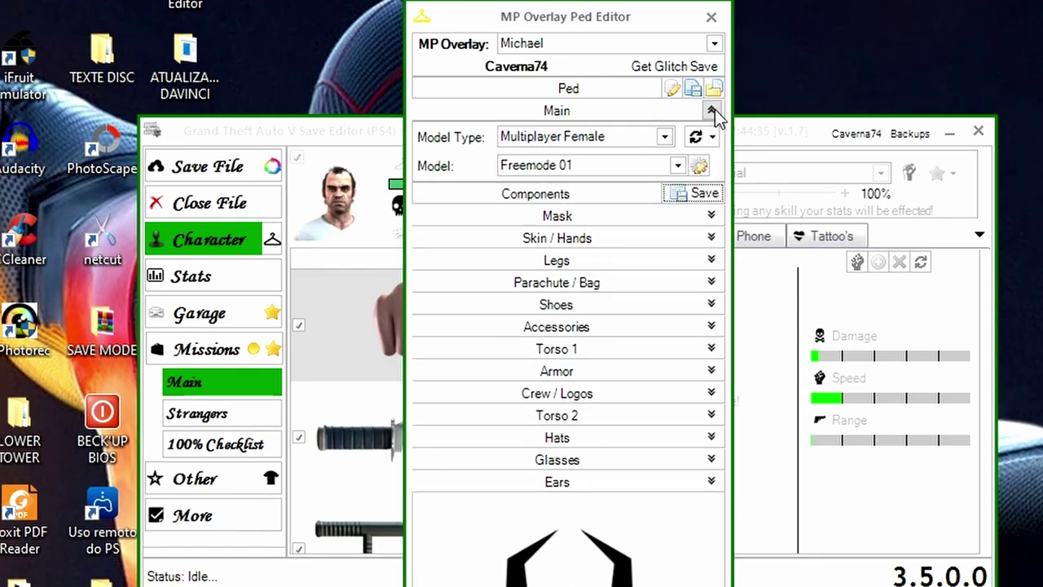
{"action": "left_click", "coordinate": [665, 137]}
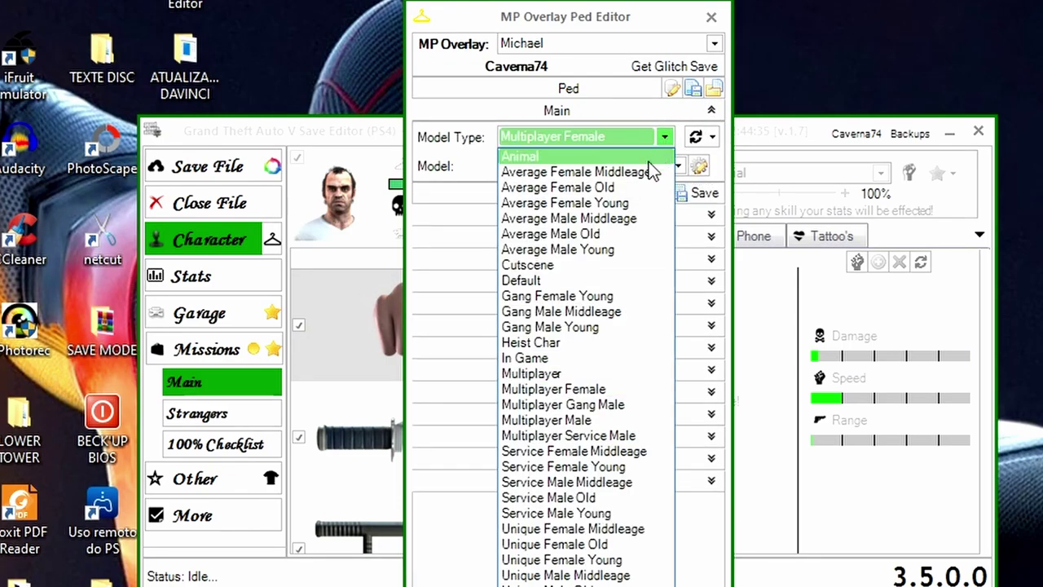
{"action": "left_click", "coordinate": [613, 418]}
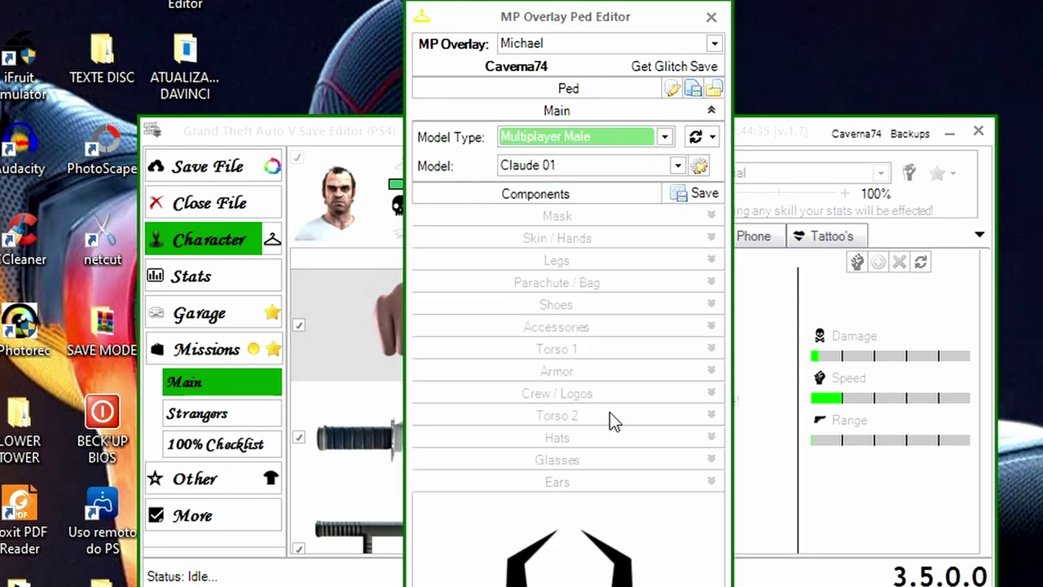
{"action": "left_click", "coordinate": [566, 173]}
{"action": "left_click", "coordinate": [575, 262]}
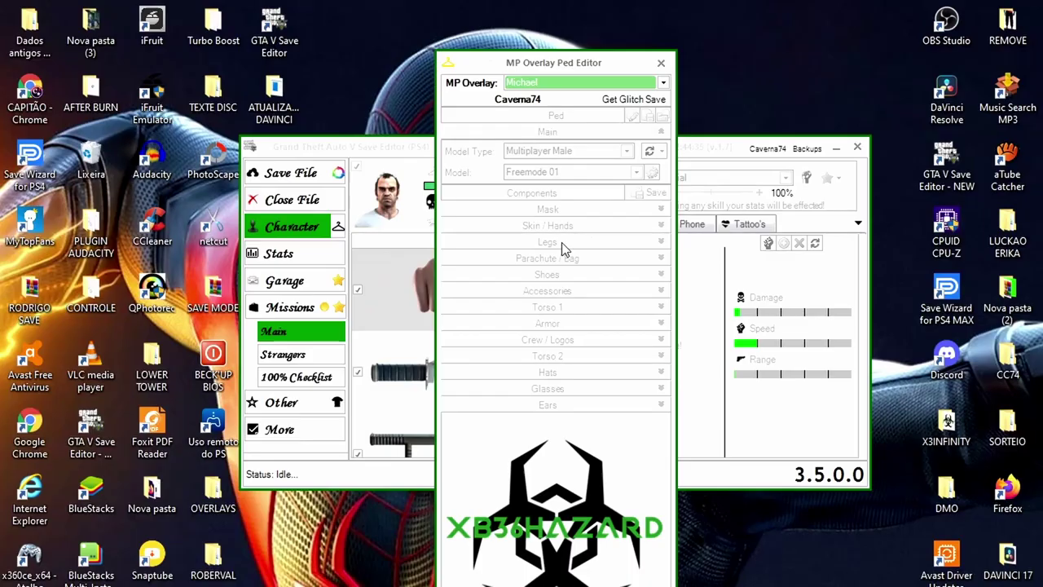
Check the male outfit's Mask component, and set Skin / Hands to Brushstroke Tactical 13.
{"action": "left_click", "coordinate": [665, 212]}
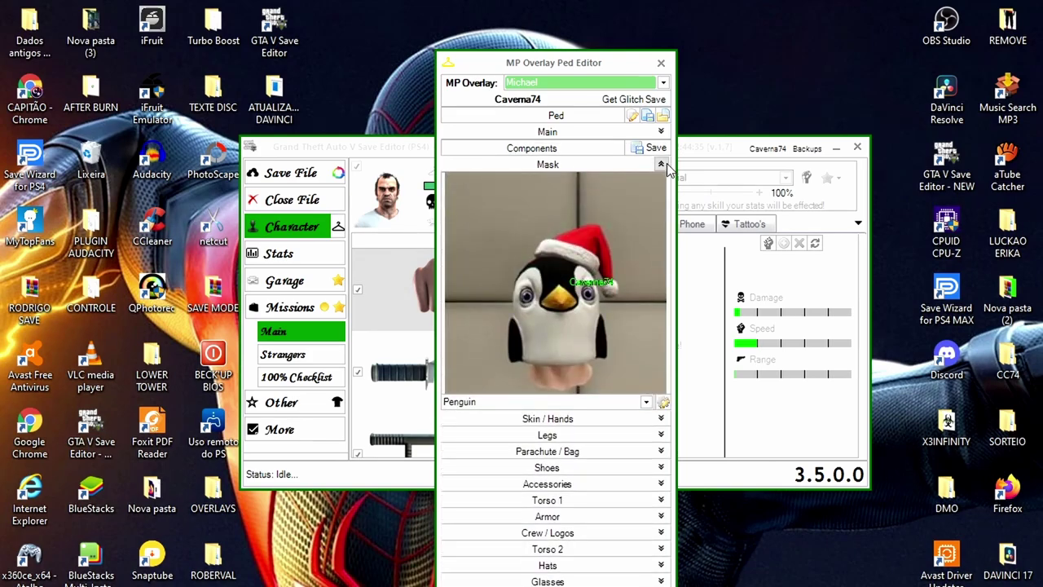
{"action": "left_click", "coordinate": [665, 167]}
{"action": "left_click", "coordinate": [662, 181]}
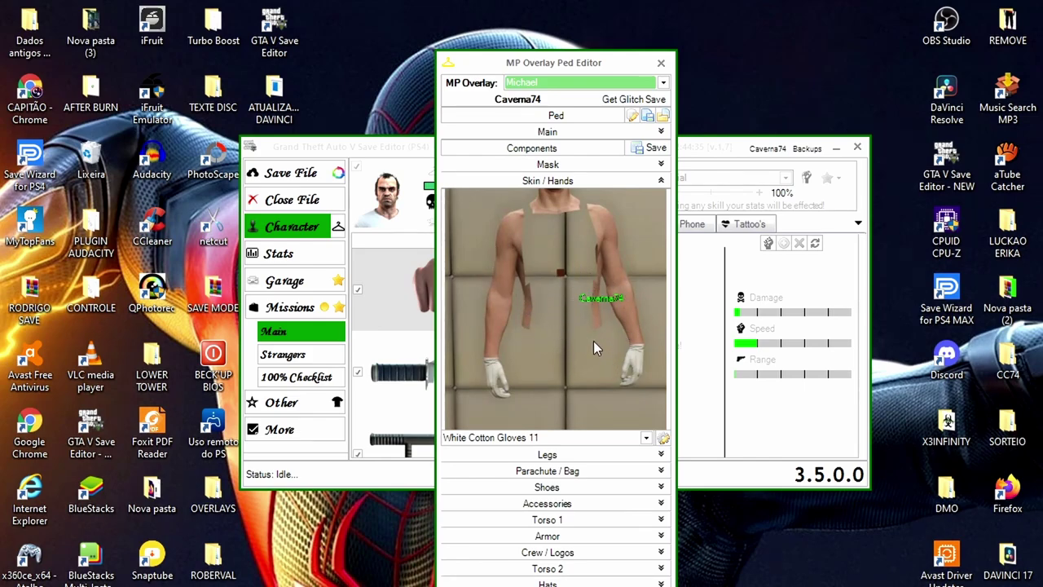
{"action": "left_click", "coordinate": [646, 438]}
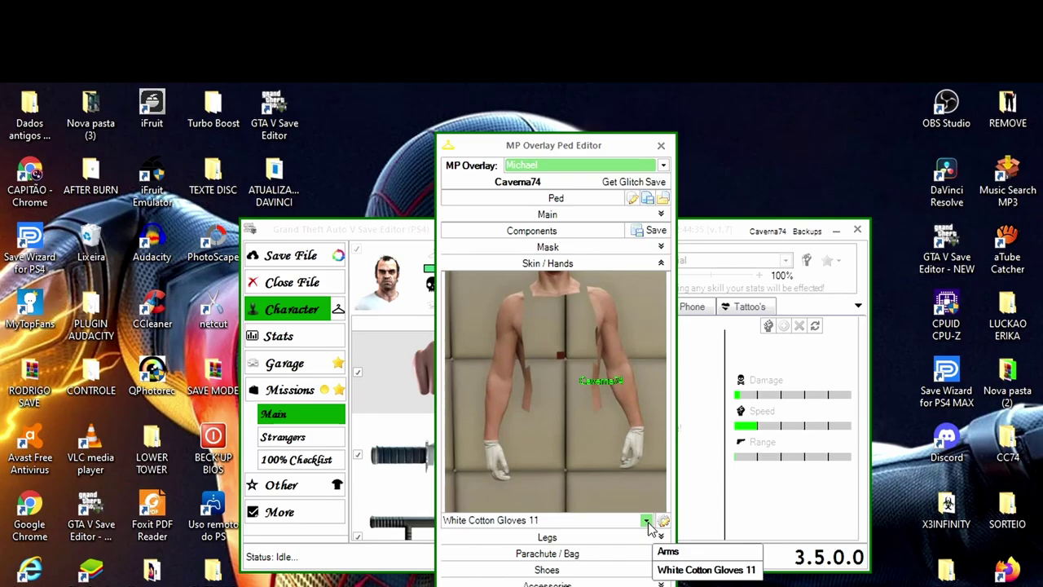
{"action": "left_click", "coordinate": [646, 521]}
{"action": "left_click_drag", "start_coordinate": [693, 277], "coordinate": [695, 437]}
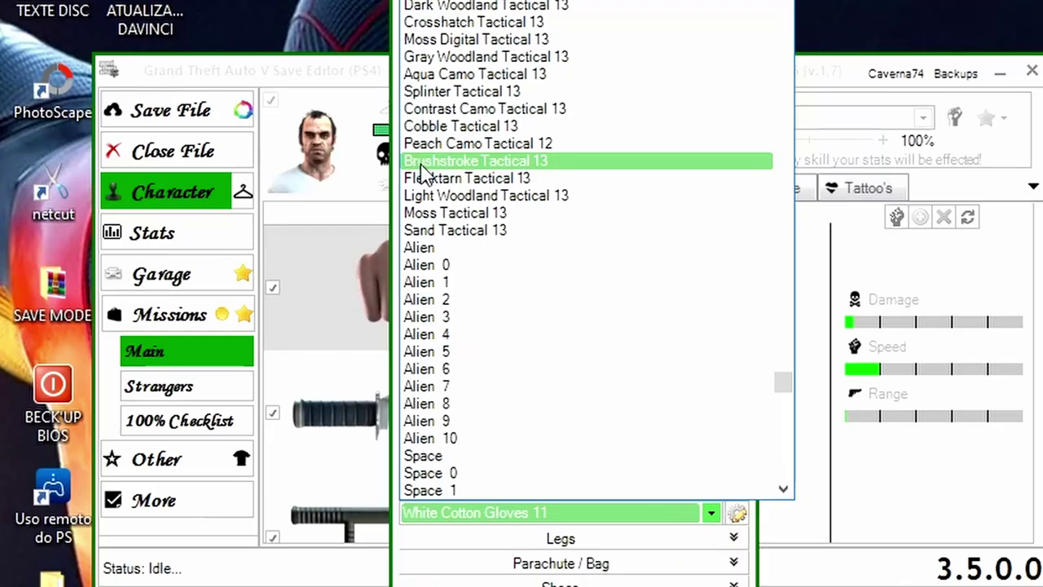
{"action": "left_click", "coordinate": [550, 163]}
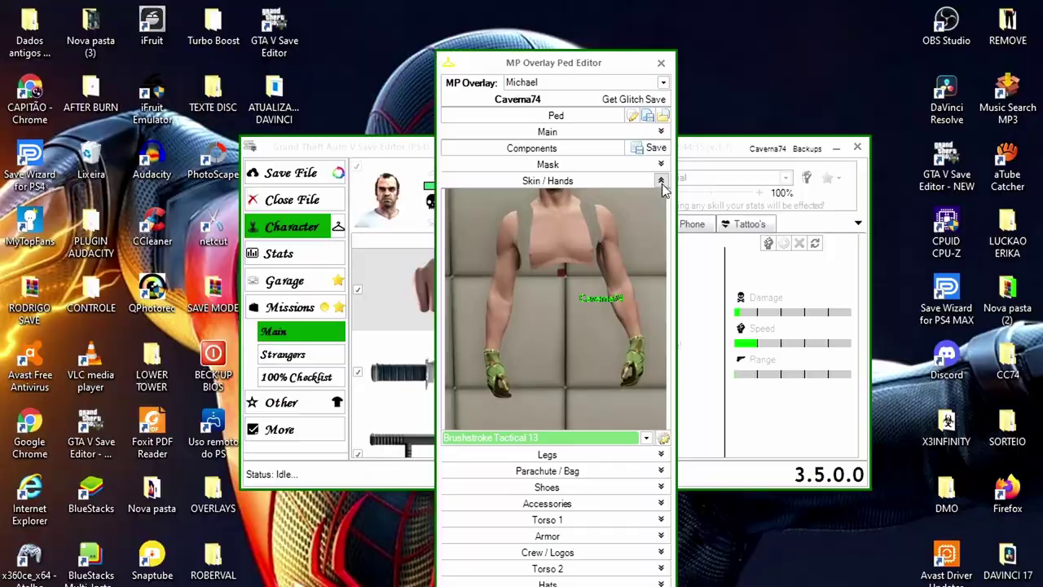
{"action": "left_click", "coordinate": [718, 39]}
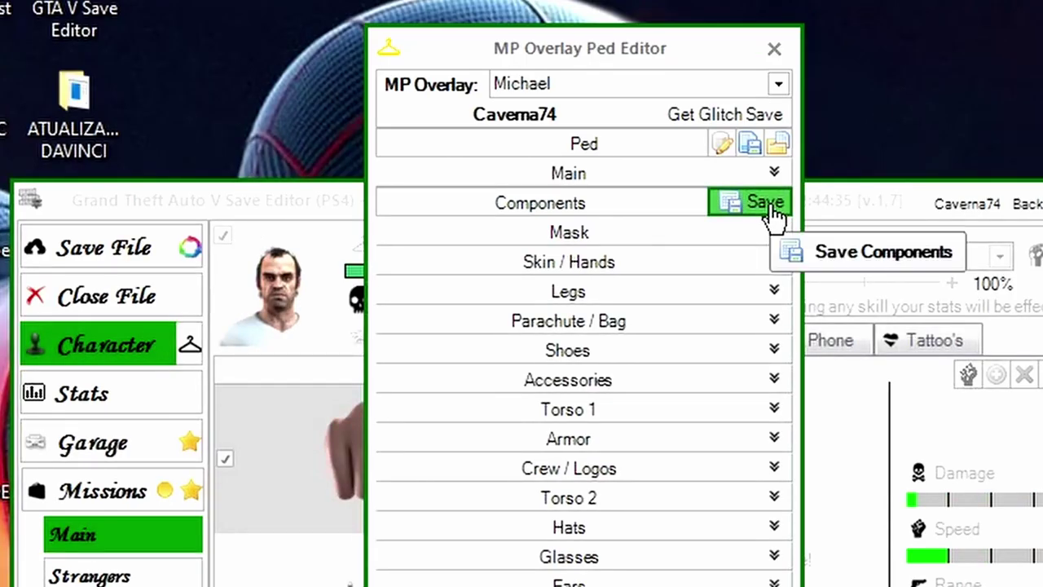
Save the male outfit's components and write the changes to the GTA V save file.
{"action": "left_click", "coordinate": [658, 149]}
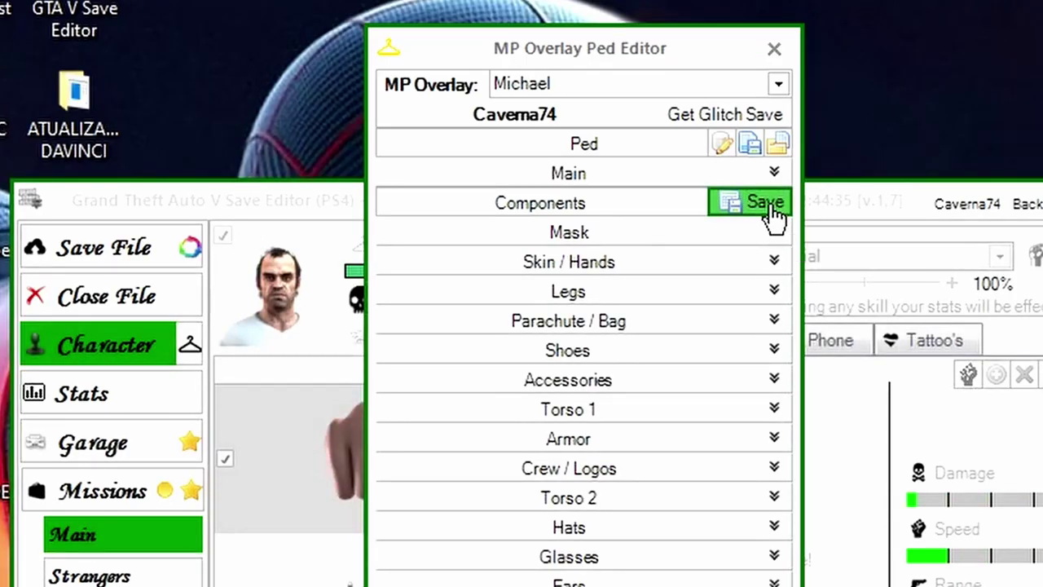
{"action": "left_click", "coordinate": [773, 50]}
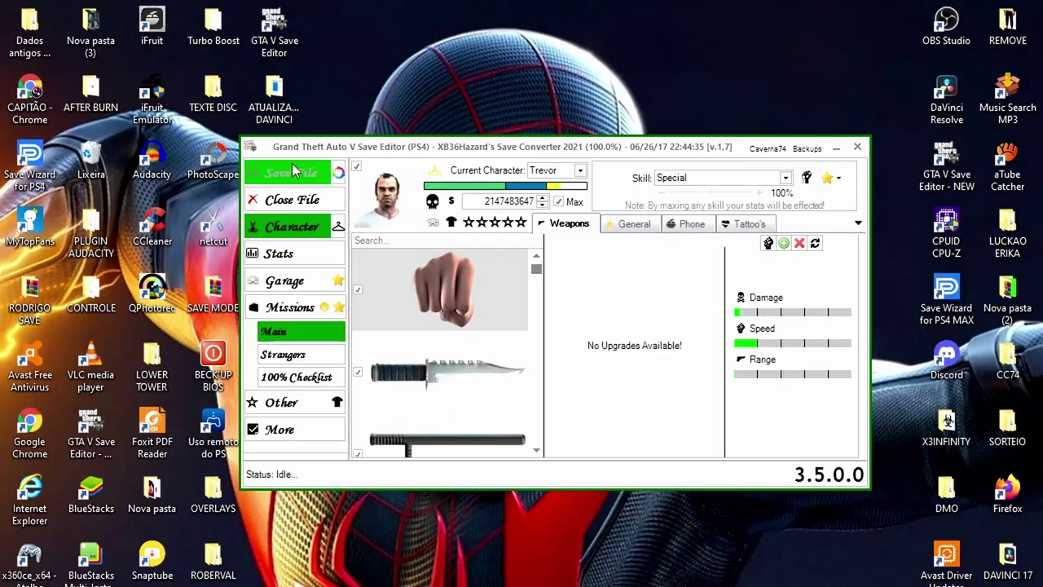
{"action": "left_click", "coordinate": [277, 172]}
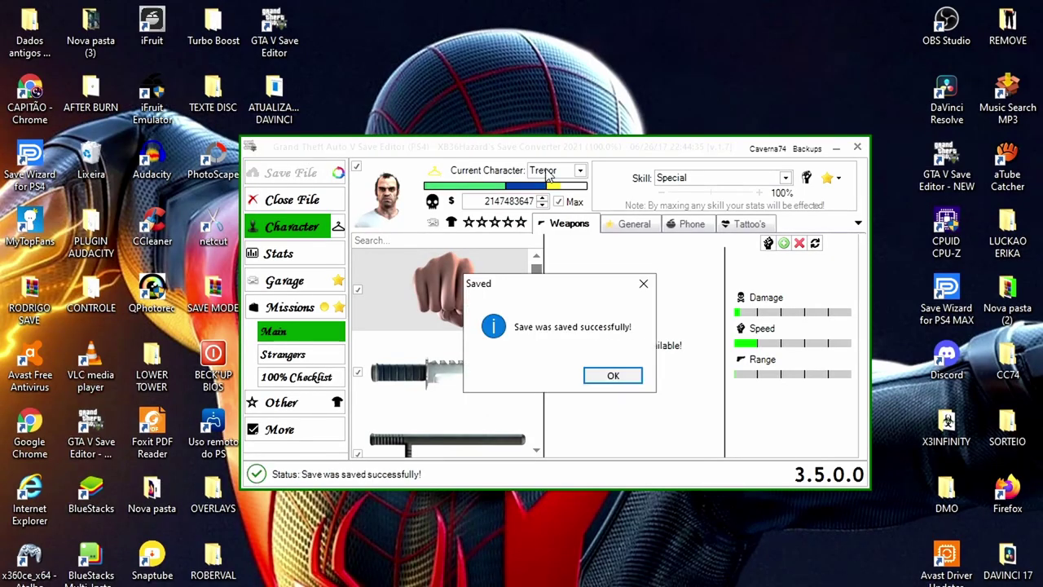
{"action": "left_click", "coordinate": [621, 377]}
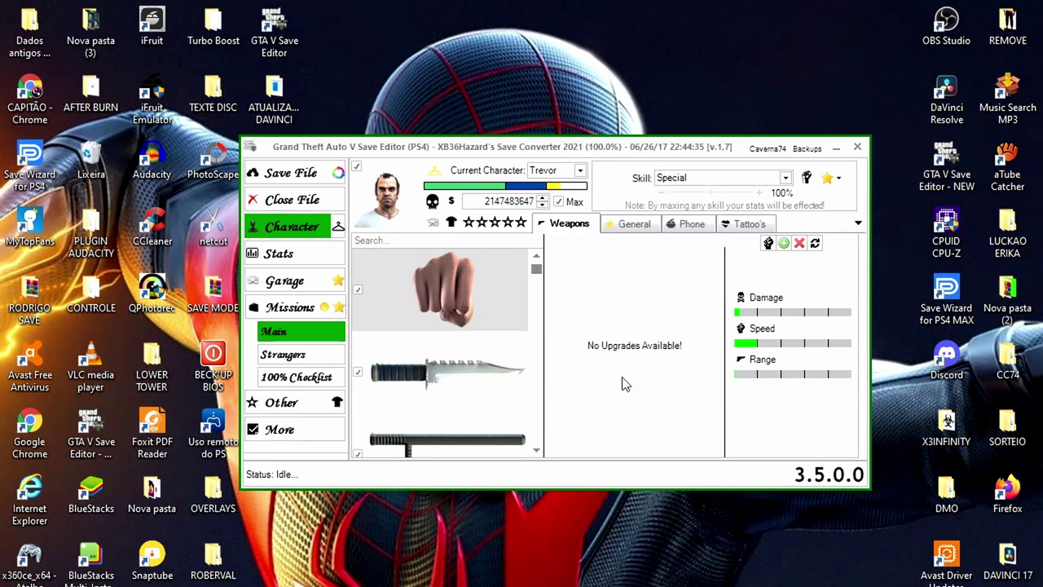
Close the GTA V Save Editor and start Save Wizard for PS4 MAX, accepting the beta terms and dismissing the games update news.
{"action": "left_click", "coordinate": [858, 148]}
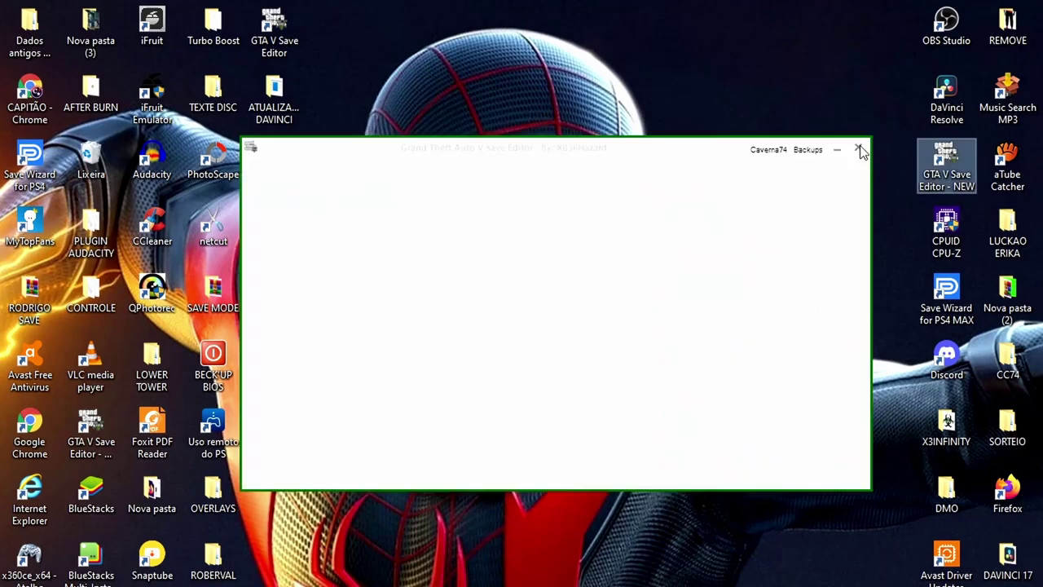
{"action": "left_click", "coordinate": [729, 164]}
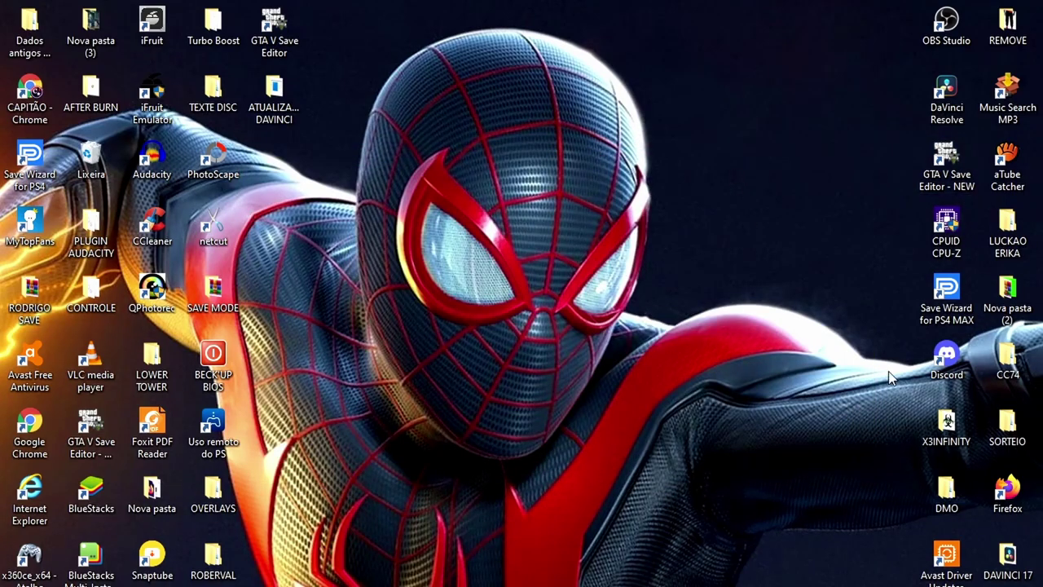
{"action": "double_click", "coordinate": [939, 317]}
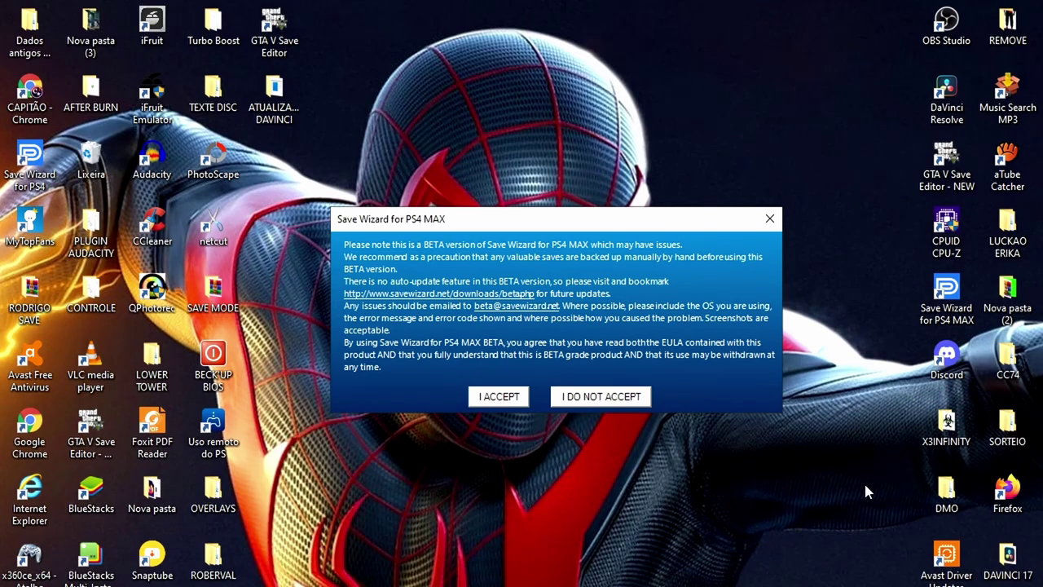
{"action": "left_click", "coordinate": [498, 396]}
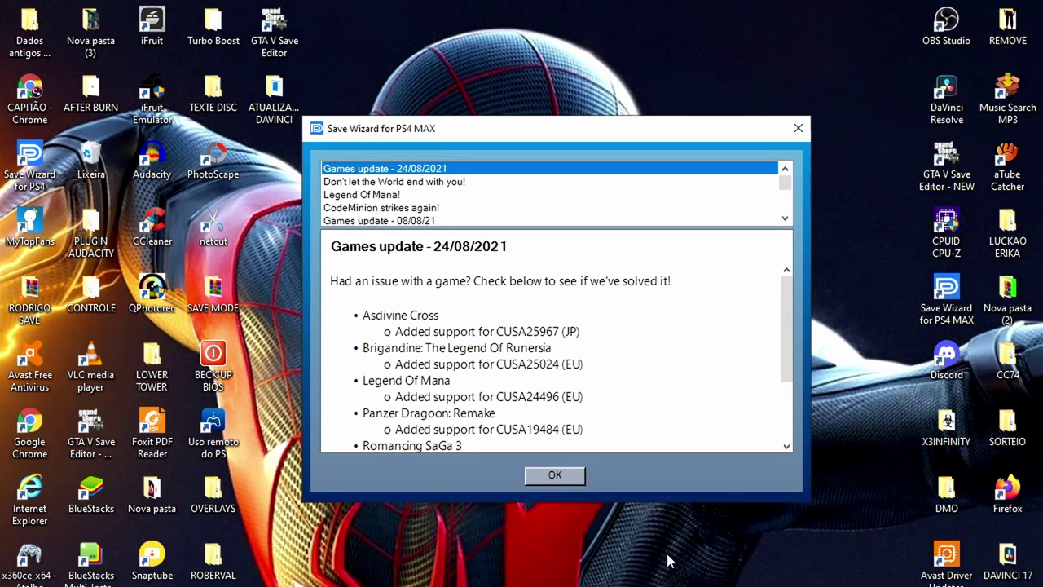
{"action": "left_click", "coordinate": [559, 481]}
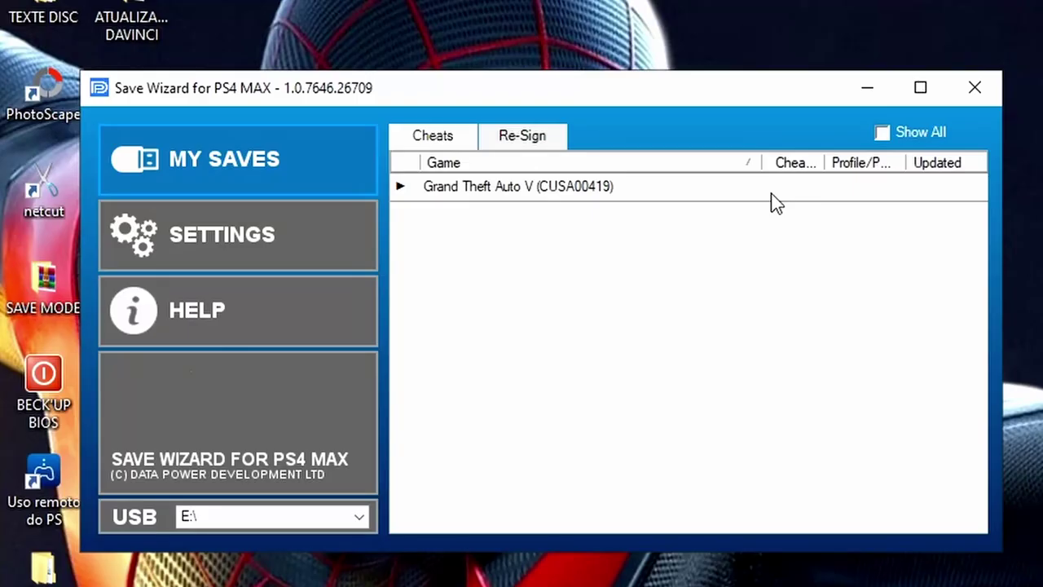
Open the Current Game Progress save of Grand Theft Auto V (CUSA00419) for hex editing.
{"action": "left_click", "coordinate": [771, 193]}
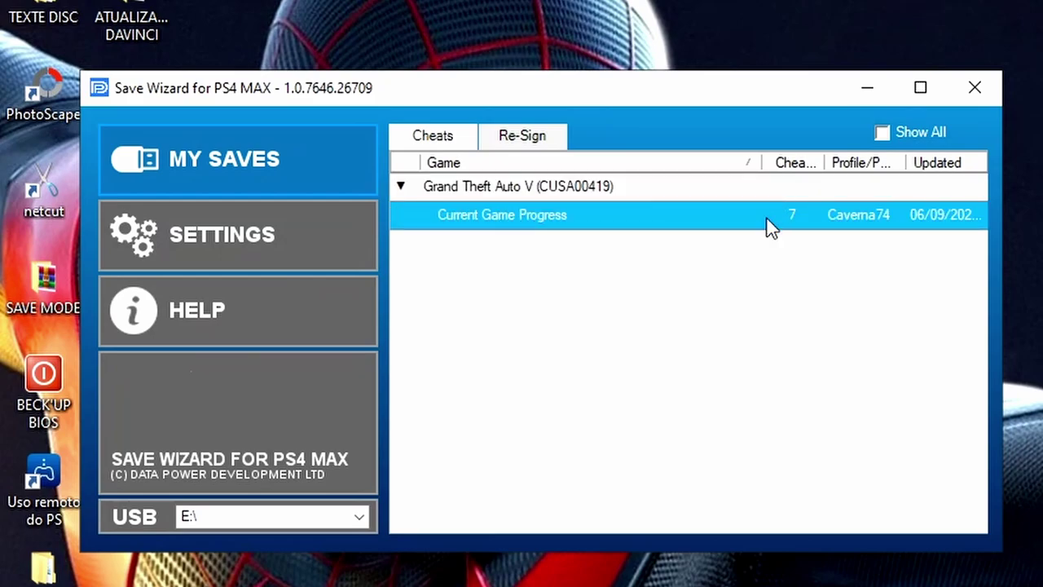
{"action": "right_click", "coordinate": [767, 218]}
{"action": "left_click", "coordinate": [828, 264]}
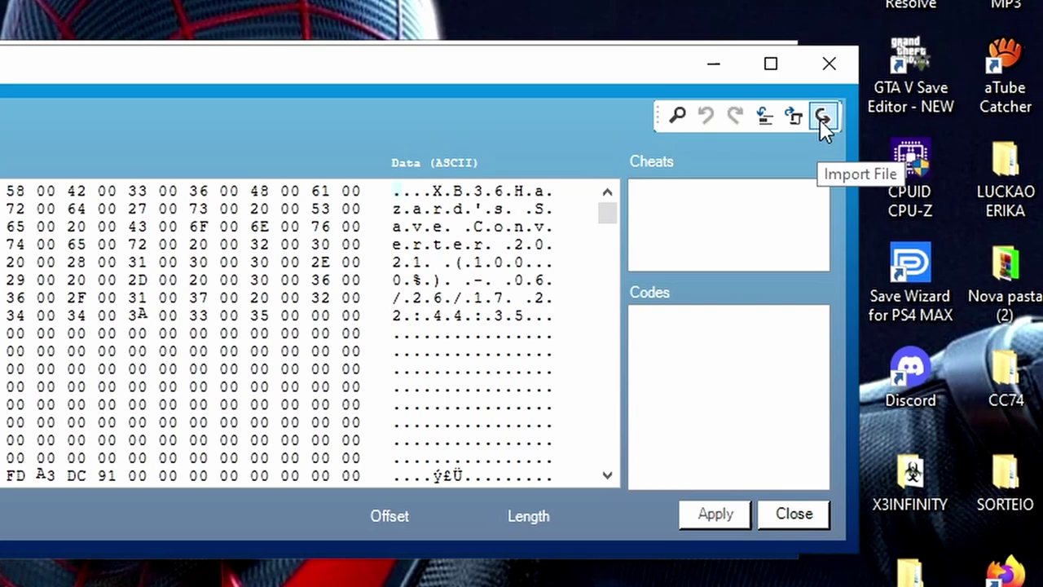
Import the SGTA50000FGreenJogger file from the Female New folder into the save and apply the modification, accepting the edited-save warning.
{"action": "left_click", "coordinate": [821, 120]}
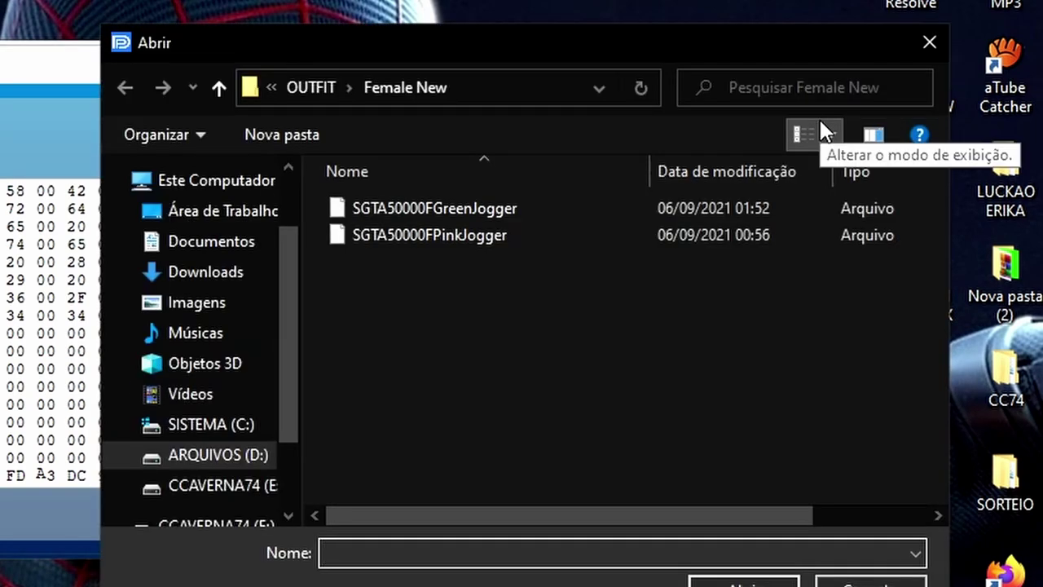
{"action": "left_click", "coordinate": [503, 209]}
{"action": "key", "text": "Return"}
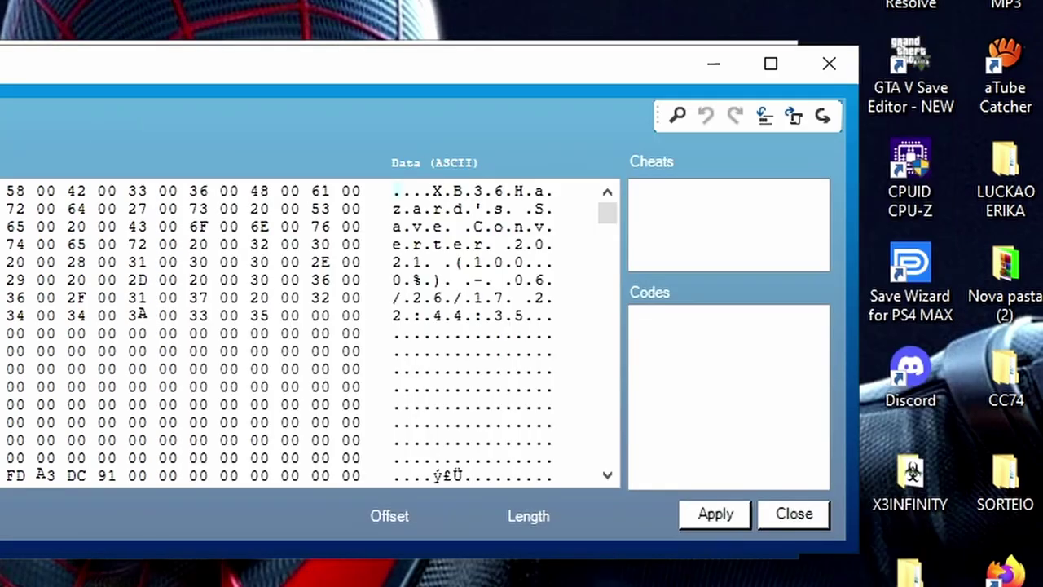
{"action": "left_click", "coordinate": [715, 515]}
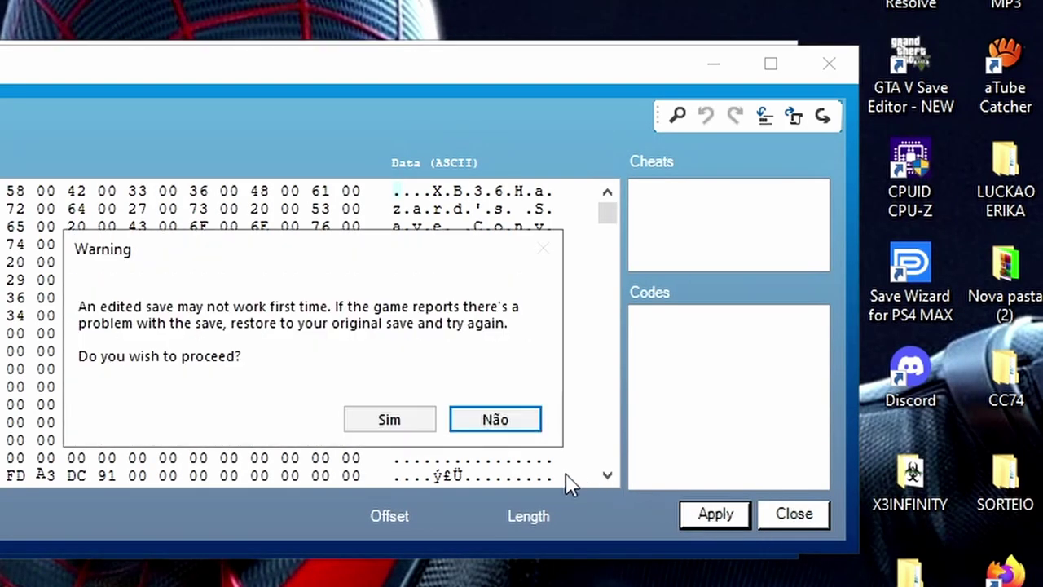
{"action": "left_click", "coordinate": [391, 422]}
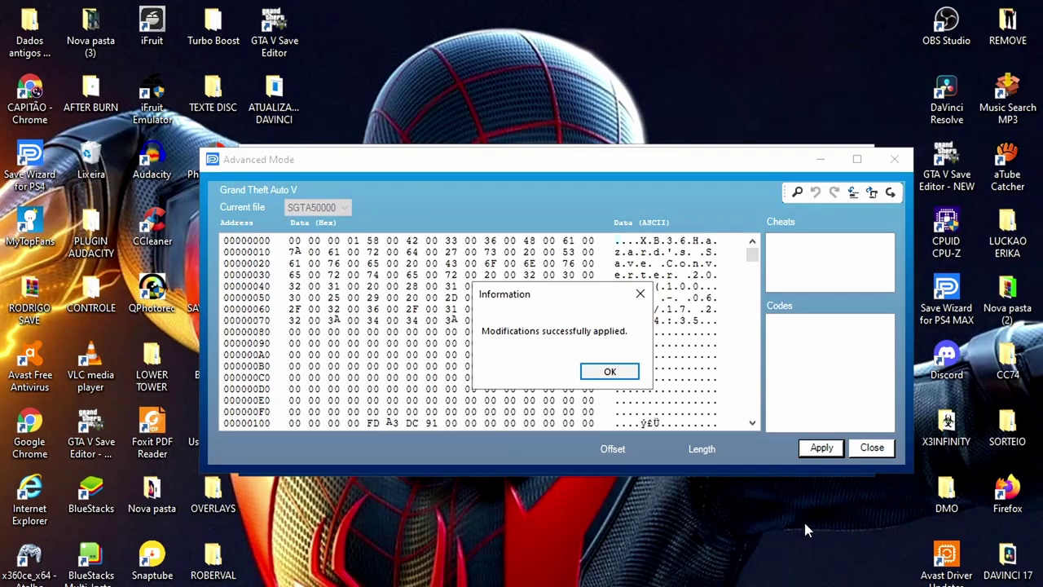
{"action": "left_click", "coordinate": [610, 373]}
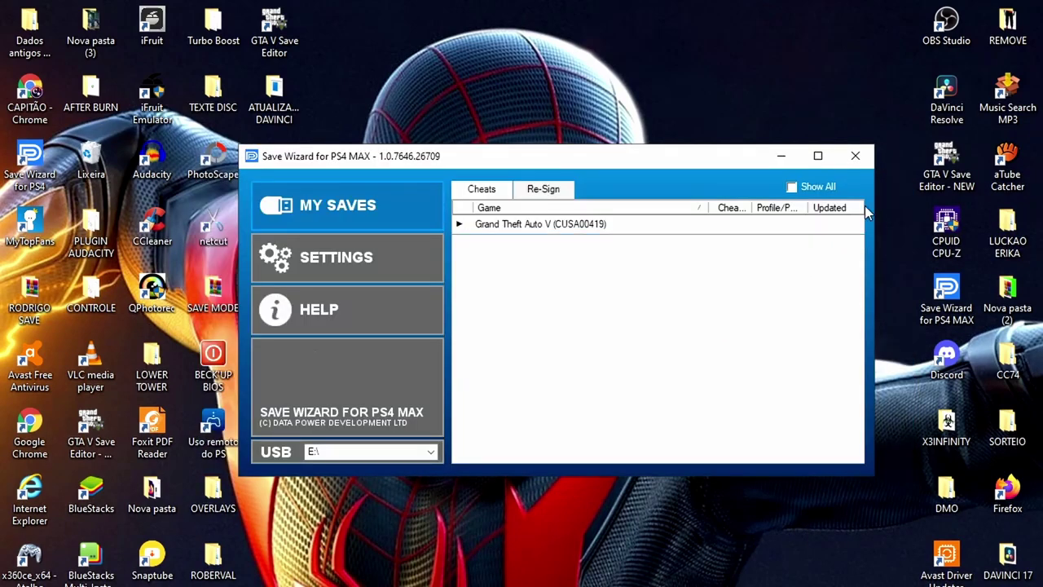
Close Save Wizard for PS4 MAX and safely eject the USB drive from Windows.
{"action": "left_click", "coordinate": [858, 156]}
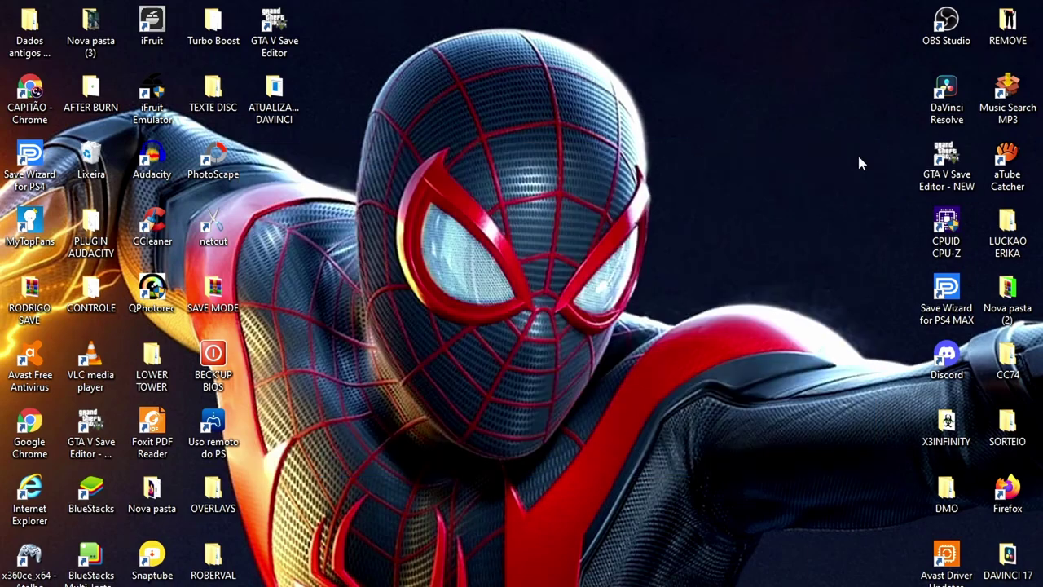
{"action": "left_click", "coordinate": [941, 586]}
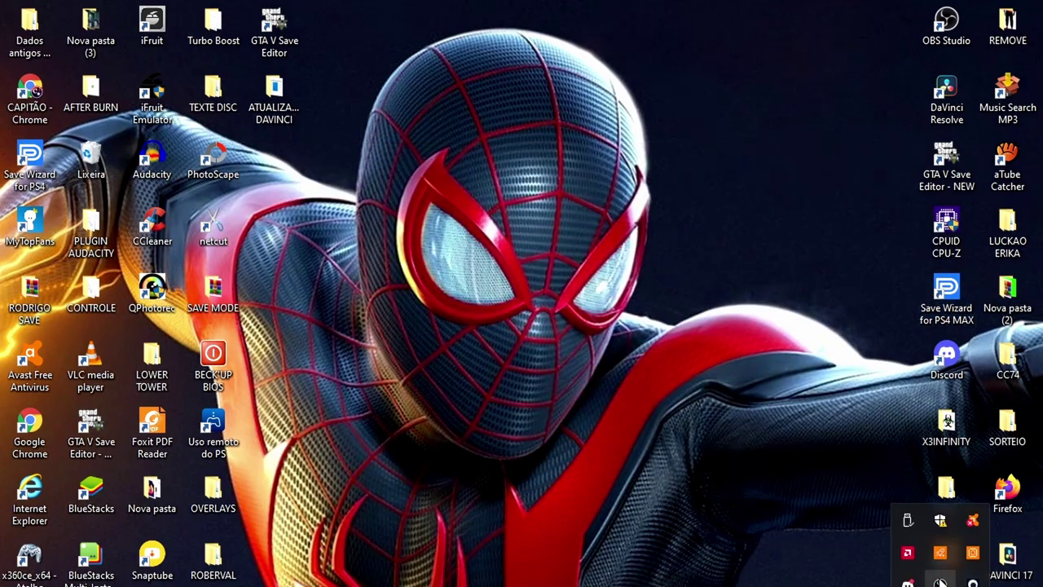
{"action": "right_click", "coordinate": [909, 521]}
{"action": "left_click", "coordinate": [931, 560]}
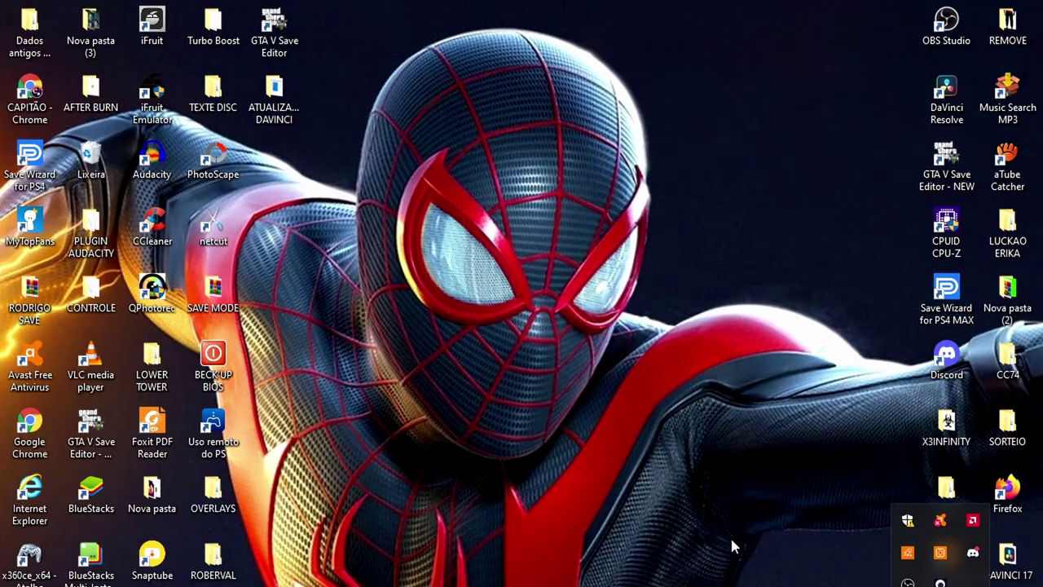
{"action": "left_click", "coordinate": [752, 561]}
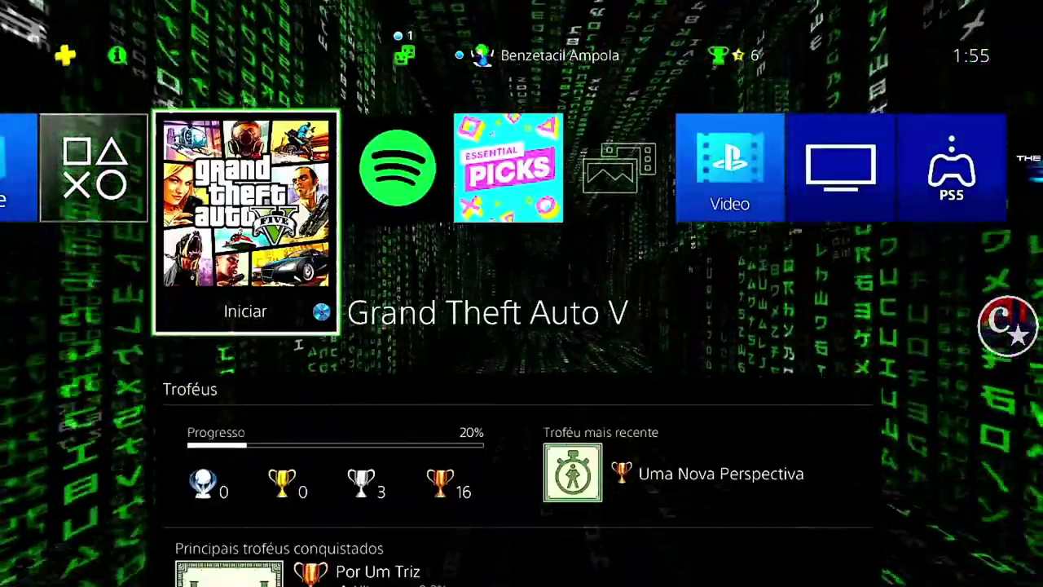
Switch to the PS4 and open the application saved data stored on the USB storage device in the settings.
{"action": "key", "text": "Up"}
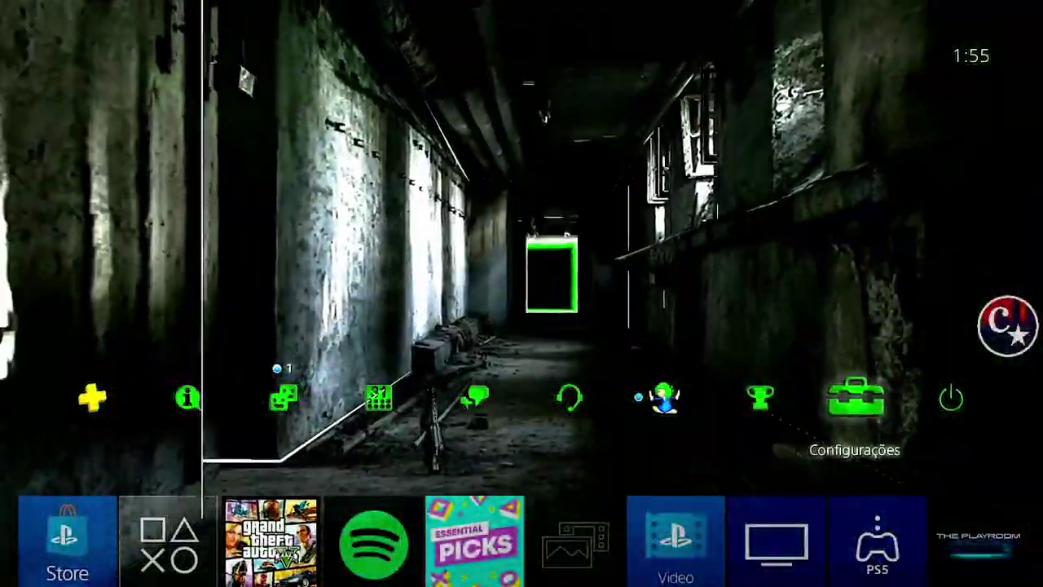
{"action": "key", "text": "Return"}
{"action": "key", "text": "Down"}
{"action": "key", "text": "Down"}
{"action": "key", "text": "Down"}
{"action": "key", "text": "Down"}
{"action": "key", "text": "Down"}
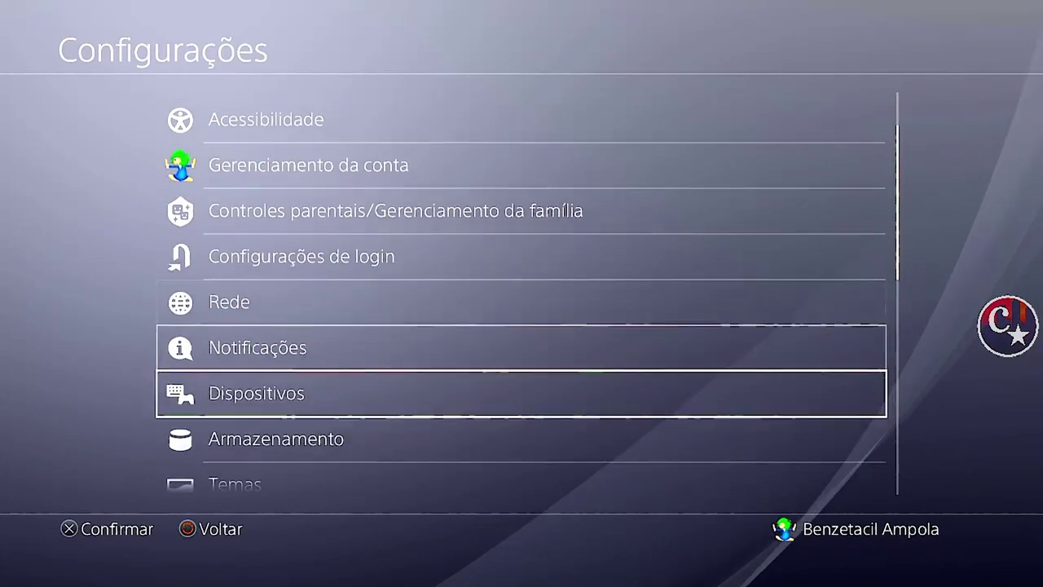
{"action": "key", "text": "Down"}
{"action": "key", "text": "Down"}
{"action": "key", "text": "Down"}
{"action": "key", "text": "Return"}
{"action": "key", "text": "Down"}
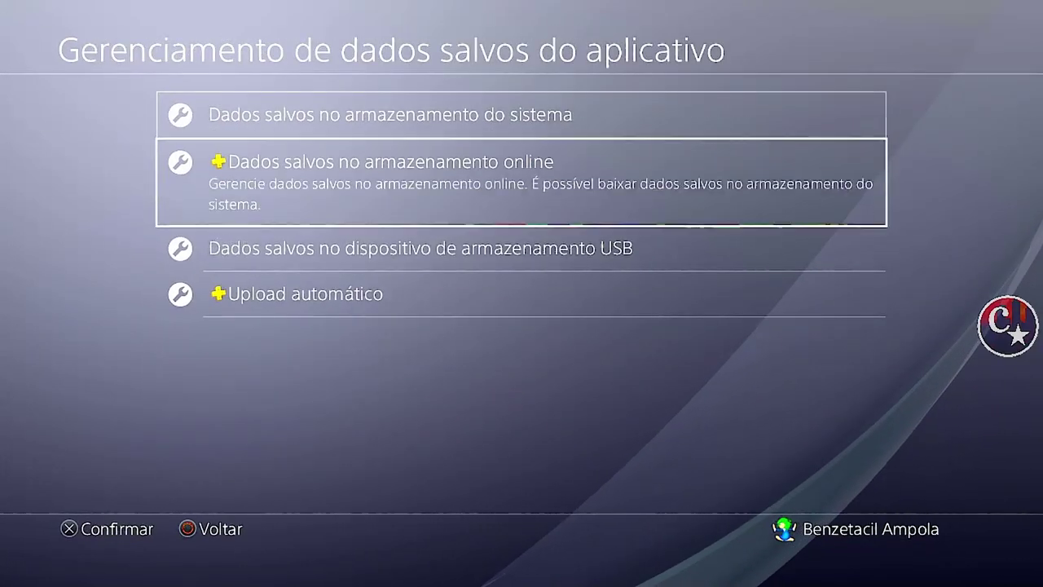
{"action": "key", "text": "Down"}
{"action": "key", "text": "Return"}
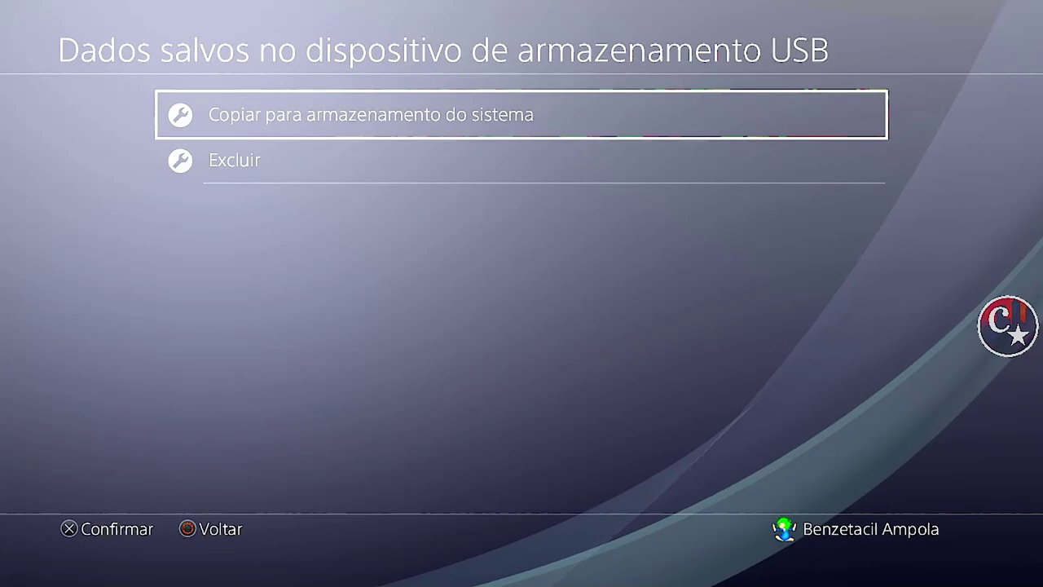
Copy the Grand Theft Auto V save from USB to system storage, applying the choice to all and overwriting the existing saved data.
{"action": "key", "text": "Return"}
{"action": "key", "text": "Return"}
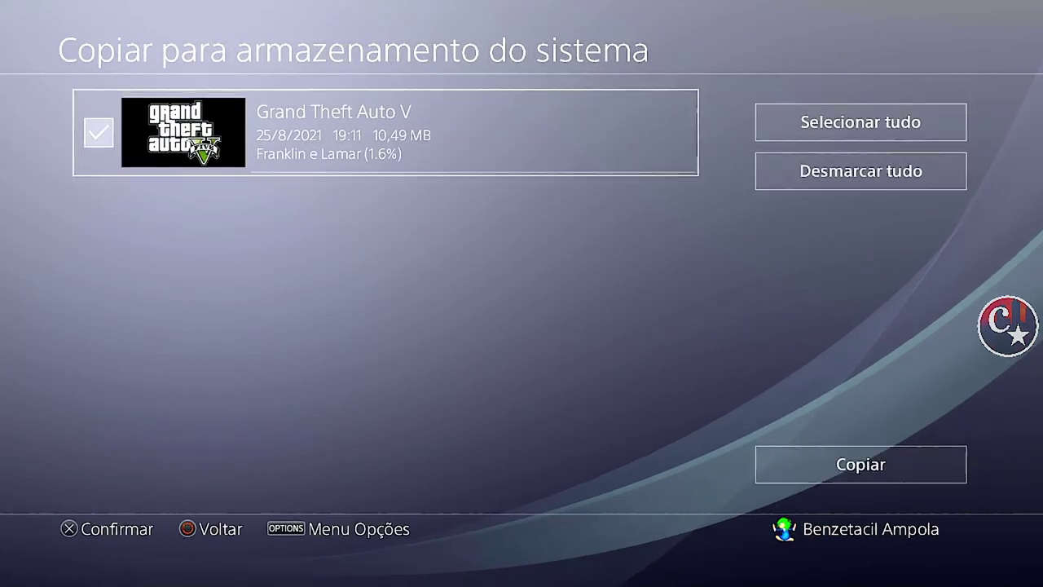
{"action": "key", "text": "Right"}
{"action": "key", "text": "Down"}
{"action": "key", "text": "Return"}
{"action": "key", "text": "Up"}
{"action": "key", "text": "Return"}
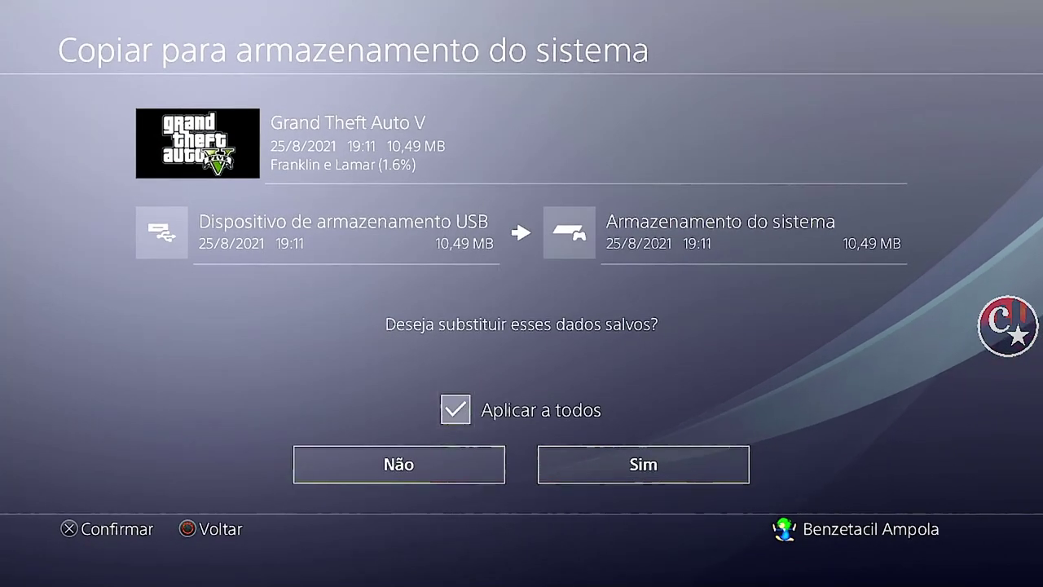
{"action": "key", "text": "Down"}
{"action": "key", "text": "Right"}
{"action": "key", "text": "Return"}
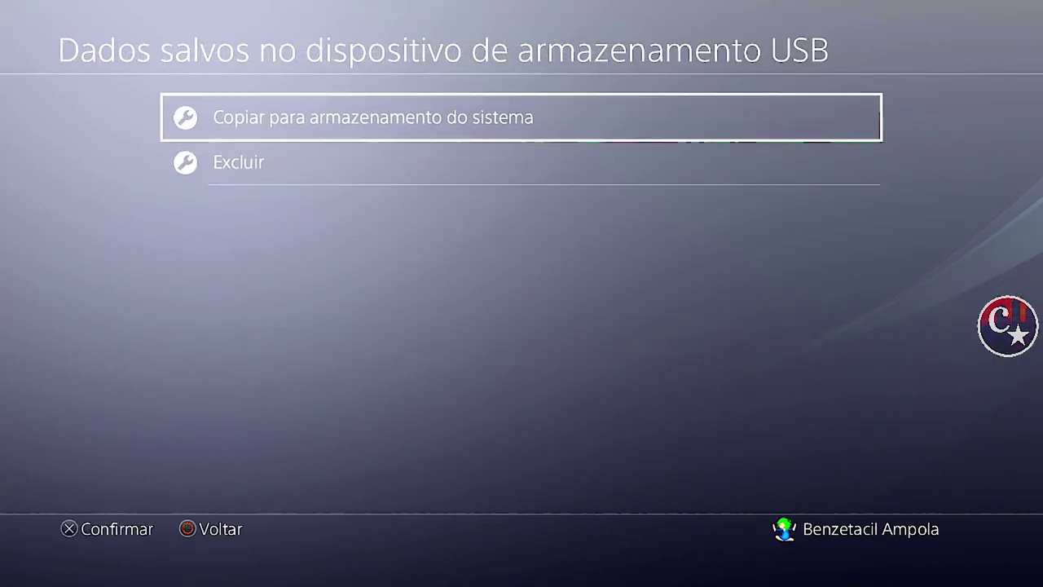
Return to the PS4 home screen and start Grand Theft Auto V in story mode.
{"action": "key", "text": "Escape"}
{"action": "key", "text": "Escape"}
{"action": "key", "text": "Escape"}
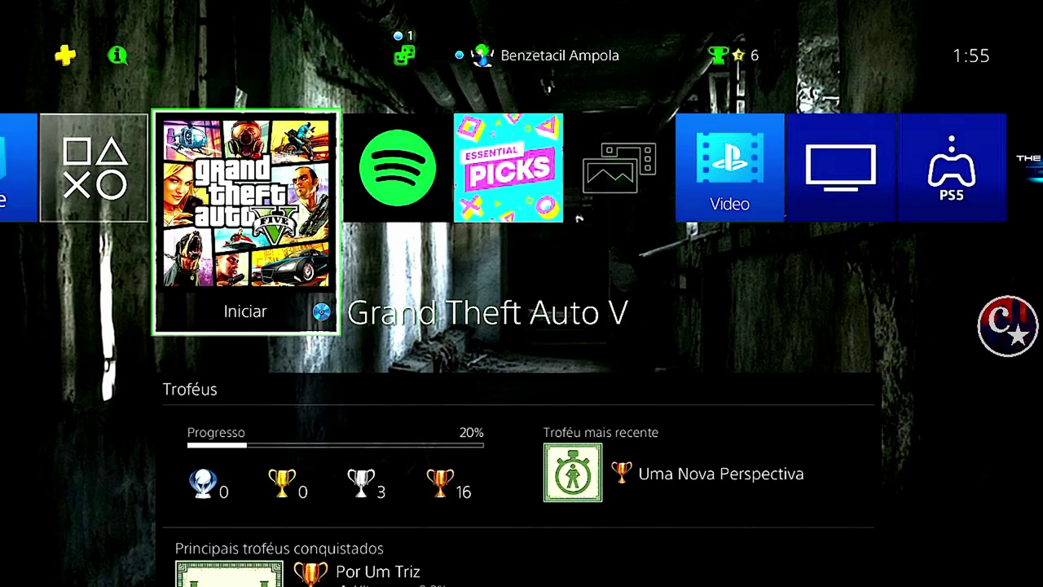
{"action": "key", "text": "Return"}
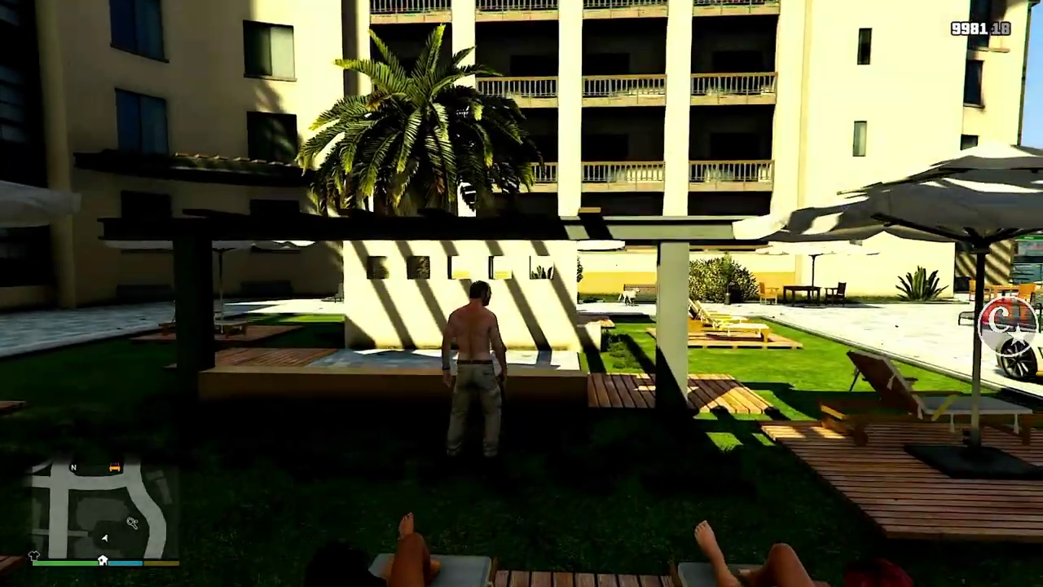
{"action": "key", "text": "s"}
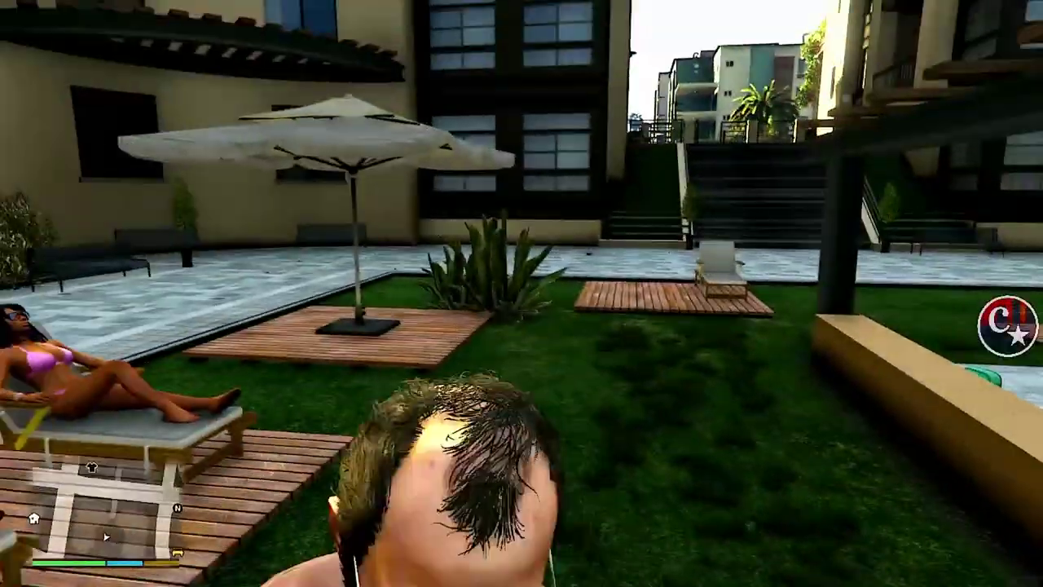